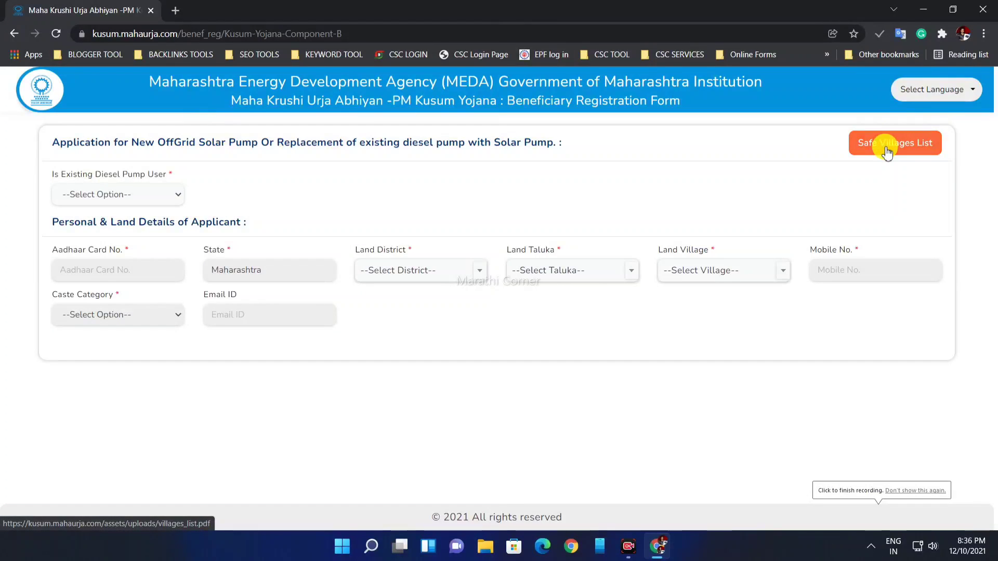
Step: Open the Safe Villages List PDF in a new tab, scroll through the Ahmednagar villages, then return to the form
left_click(887, 152)
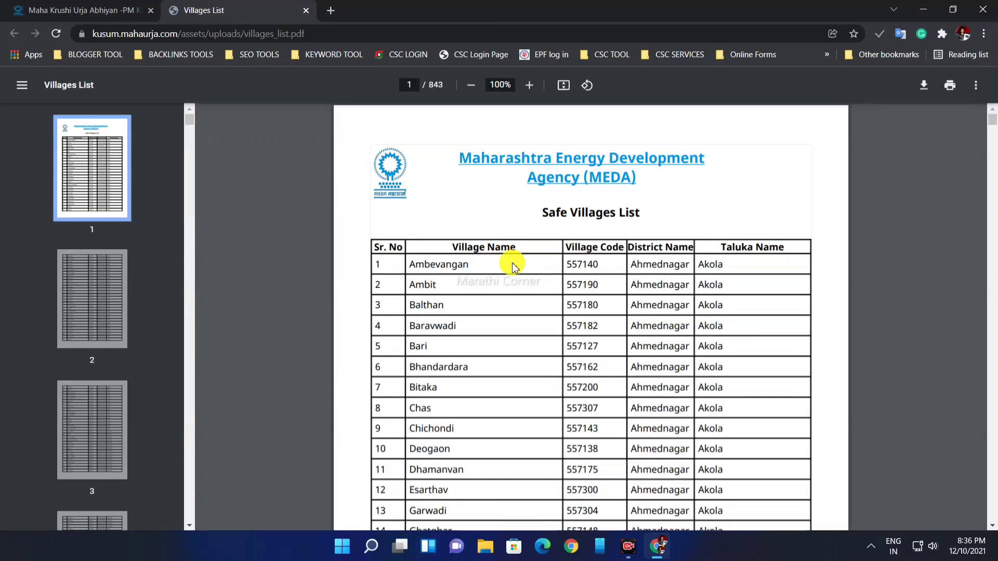
scroll(512, 265, "down", 3)
scroll(512, 265, "down", 3)
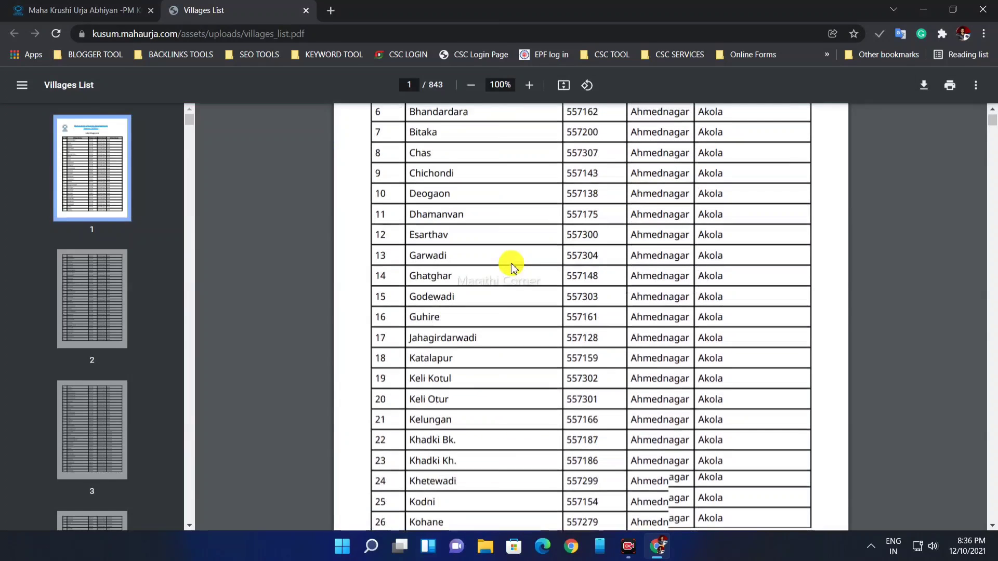
scroll(512, 285, "down", 5)
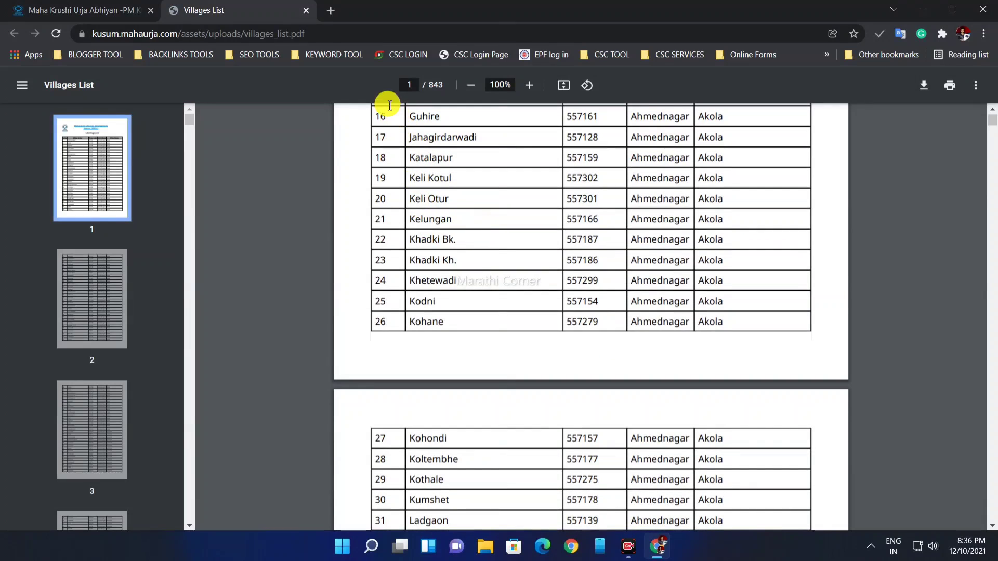
left_click(139, 6)
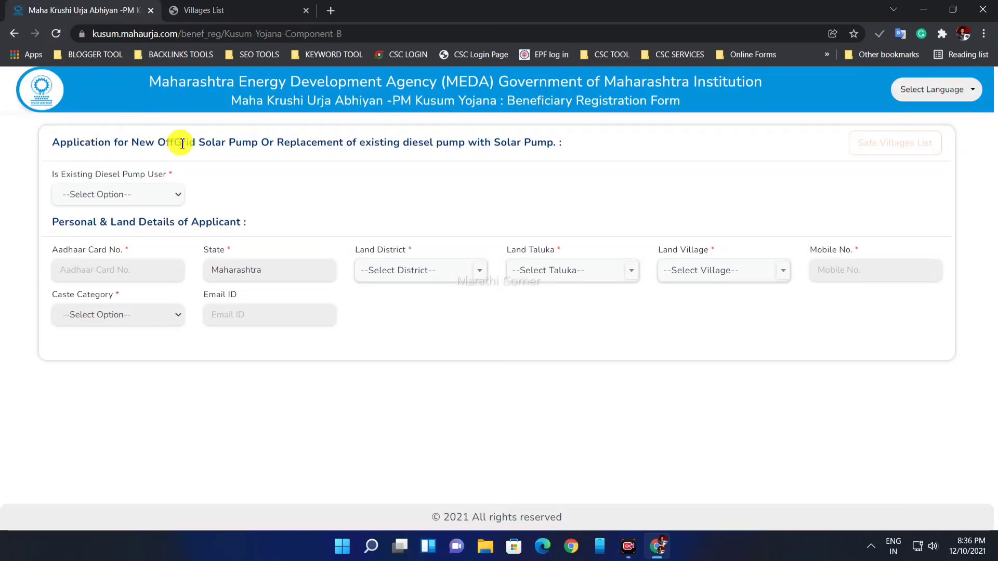
Step: Answer No (नाही) to Is Existing Diesel Pump User
left_click_drag(54, 175, 134, 192)
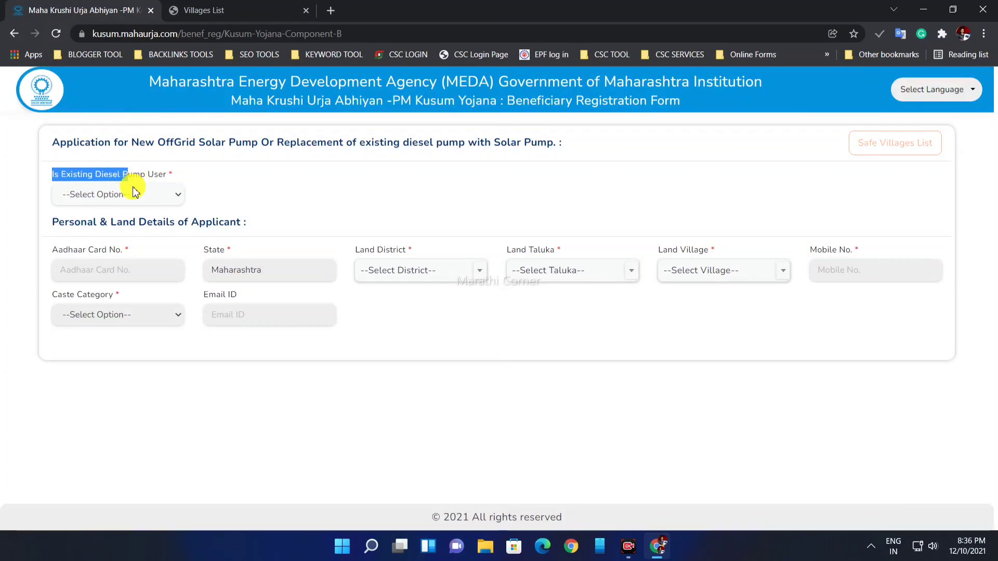
left_click(134, 192)
left_click(109, 234)
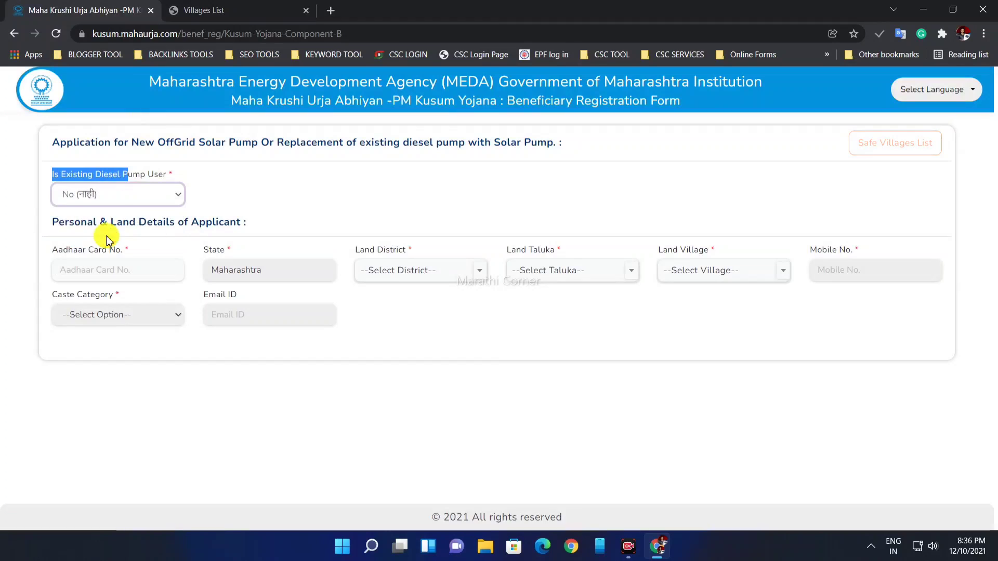
left_click(202, 190)
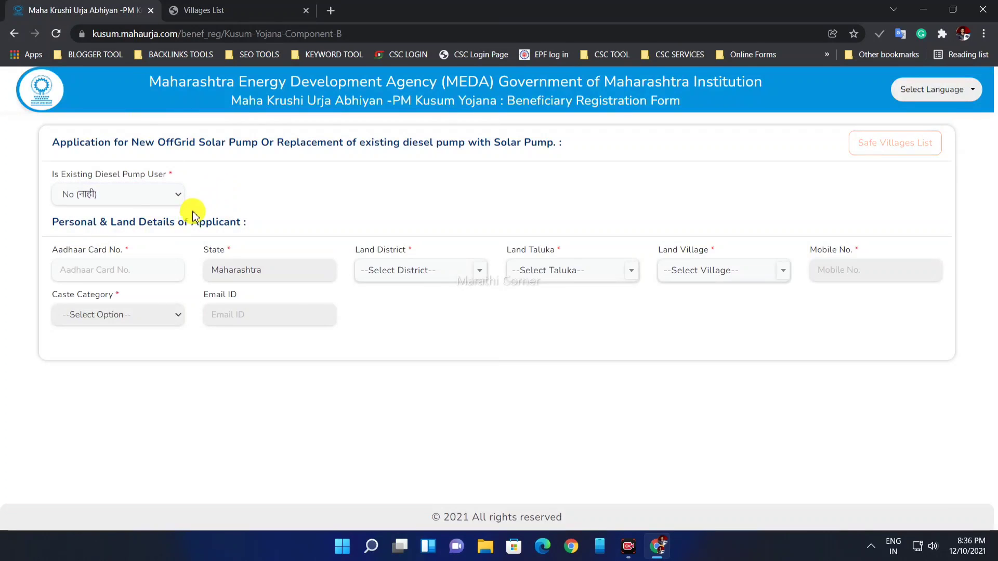
left_click_drag(232, 222, 374, 327)
left_click(299, 188)
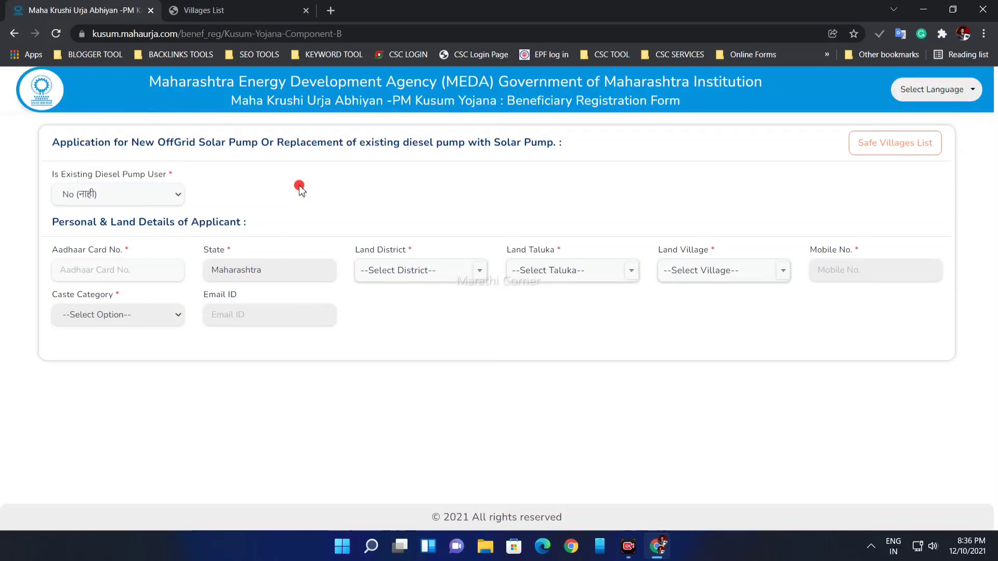
Step: Scroll the Safe Villages List tab, then return to the form's diesel pump user dropdown
left_click(226, 12)
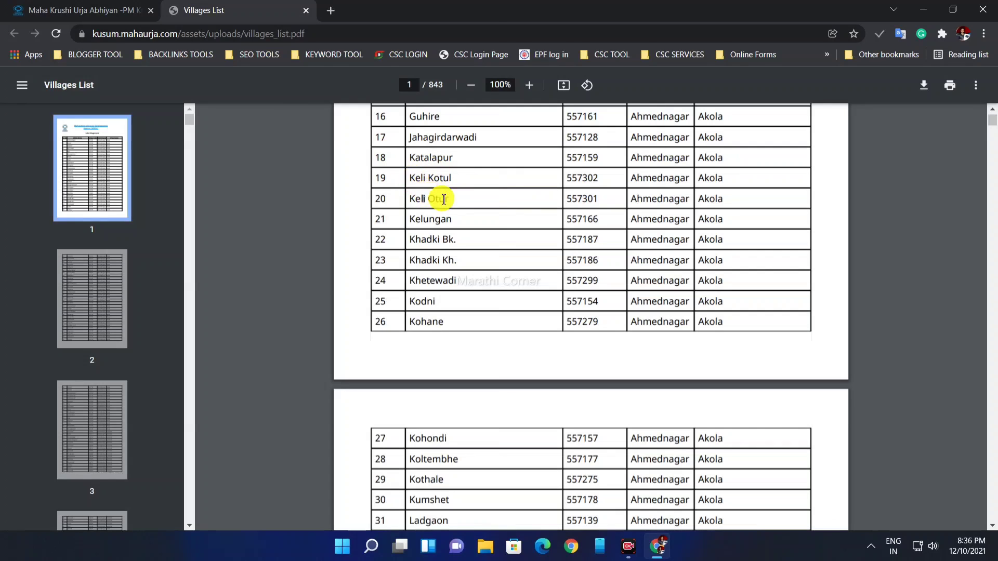
left_click(298, 160)
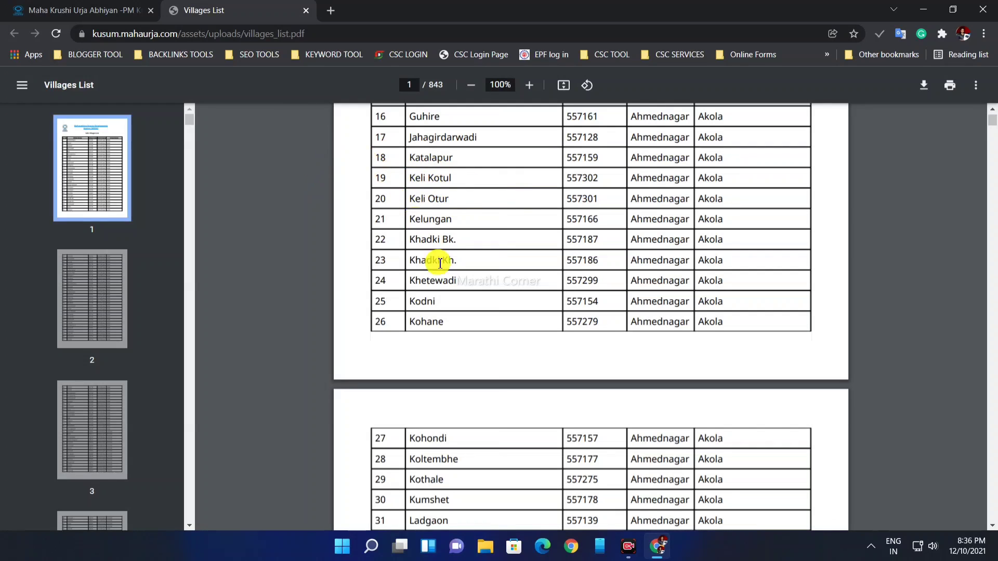
scroll(280, 192, "down", 6)
left_click(138, 10)
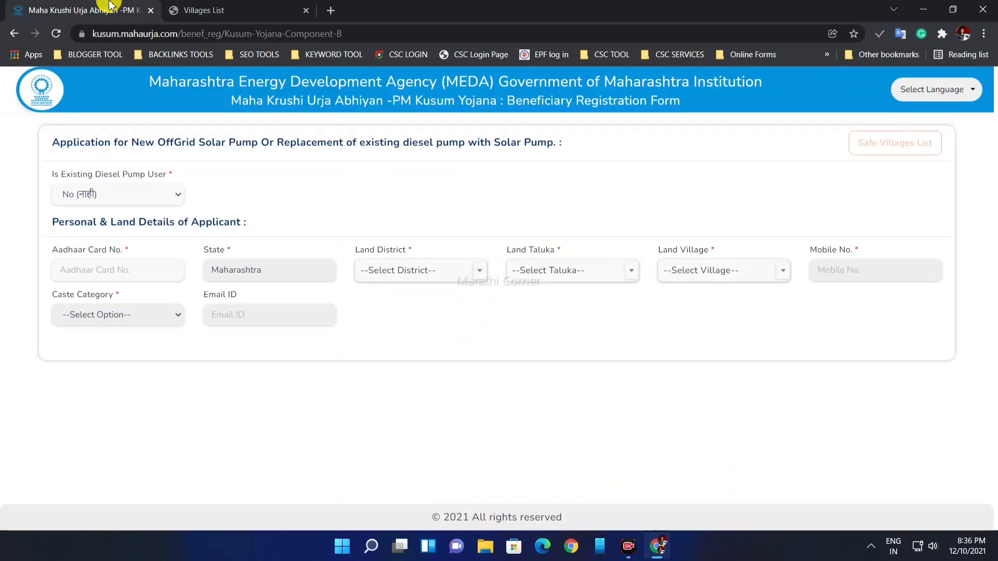
left_click(140, 196)
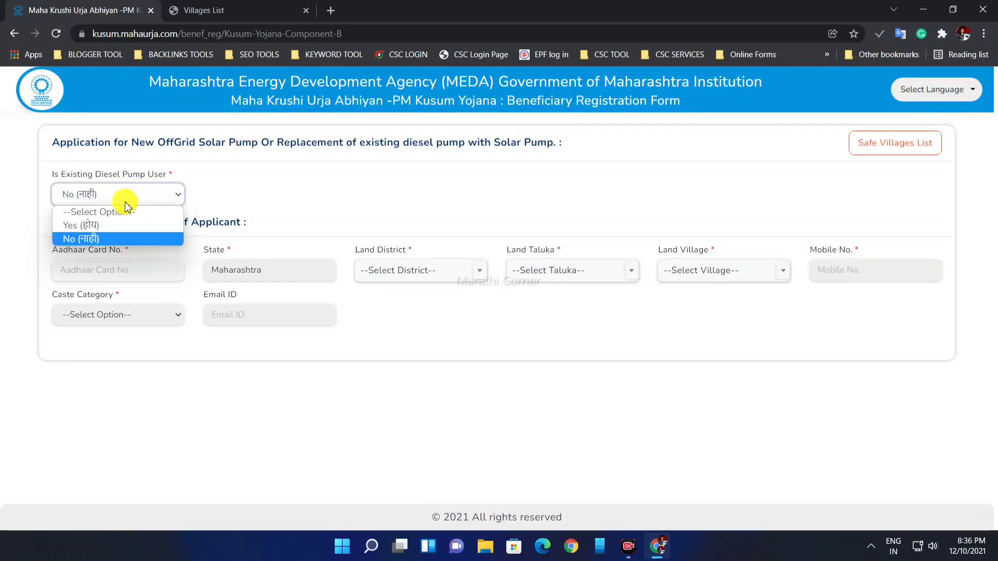
Step: Mark the applicant as an existing diesel pump user with Diesel power source and accept the declaration
left_click(111, 228)
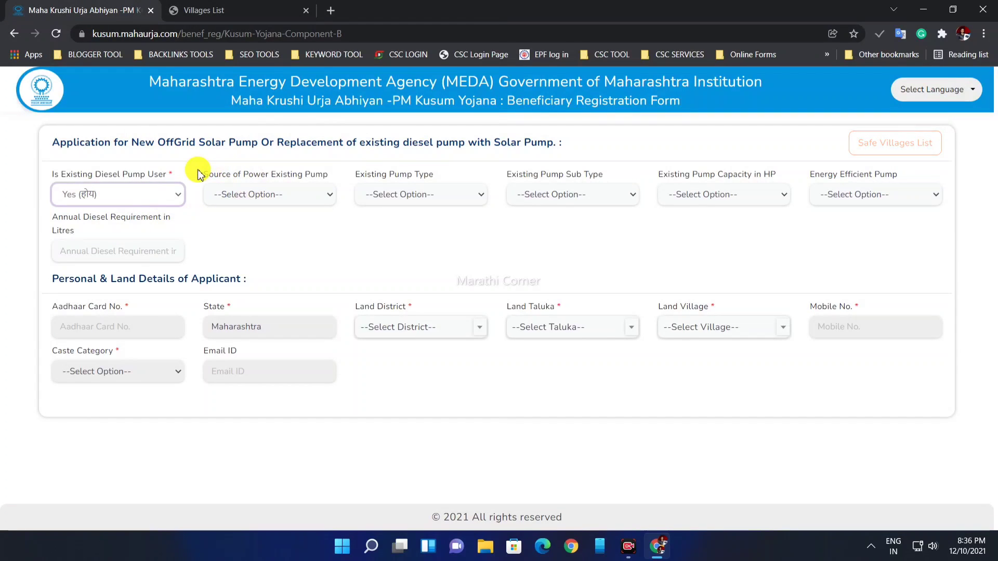
left_click_drag(204, 174, 323, 170)
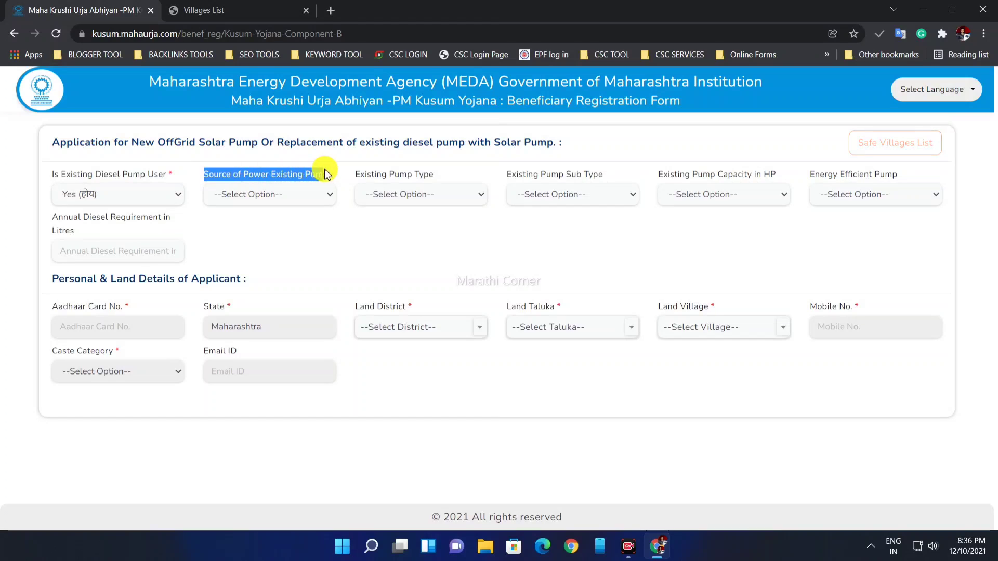
left_click(284, 200)
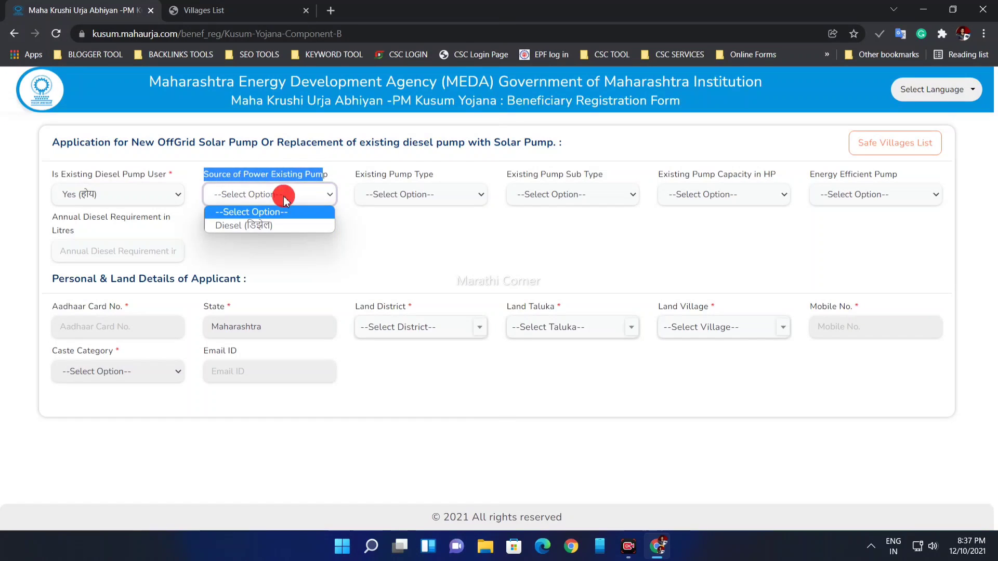
left_click(301, 222)
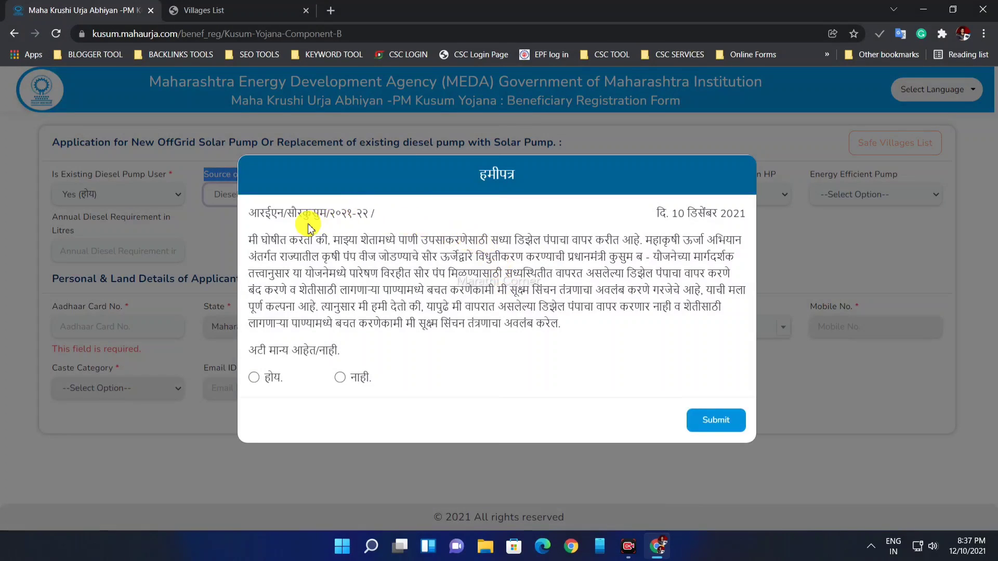
left_click(254, 377)
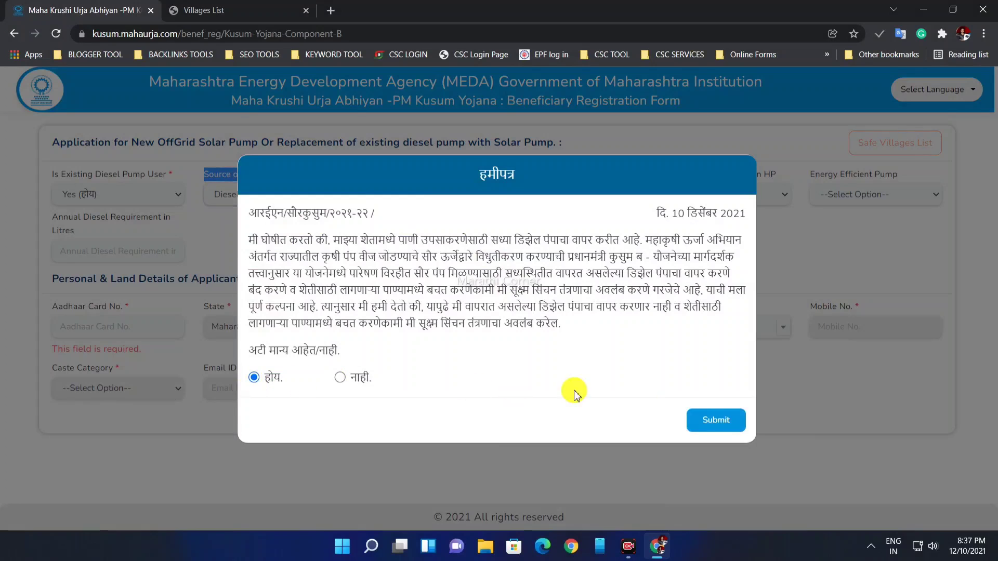
left_click(739, 430)
Step: Set the existing pump to AC, Surface, 3 HP, energy efficient Yes, needing 100 litres of diesel yearly
left_click(410, 195)
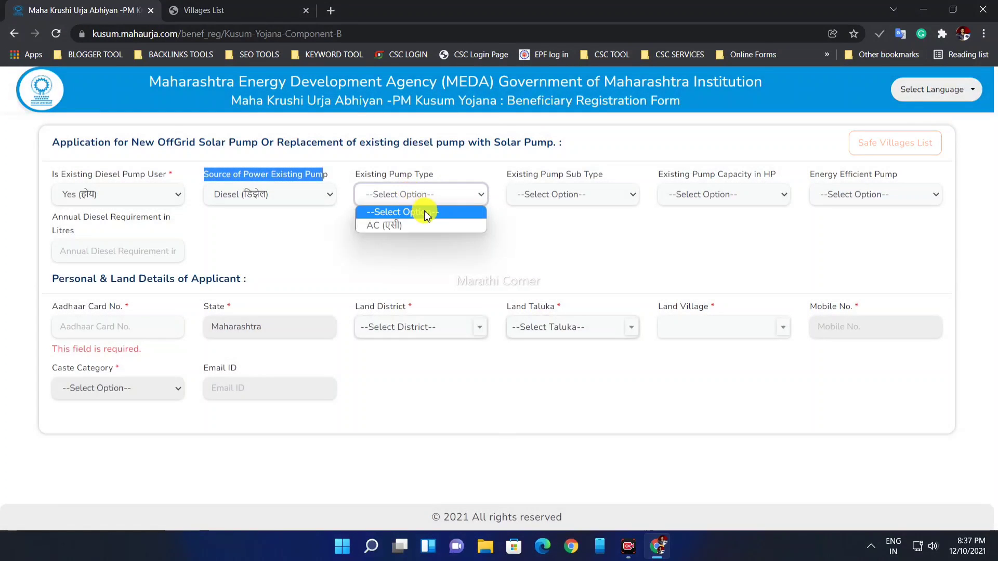
left_click(433, 225)
left_click(621, 195)
left_click(584, 225)
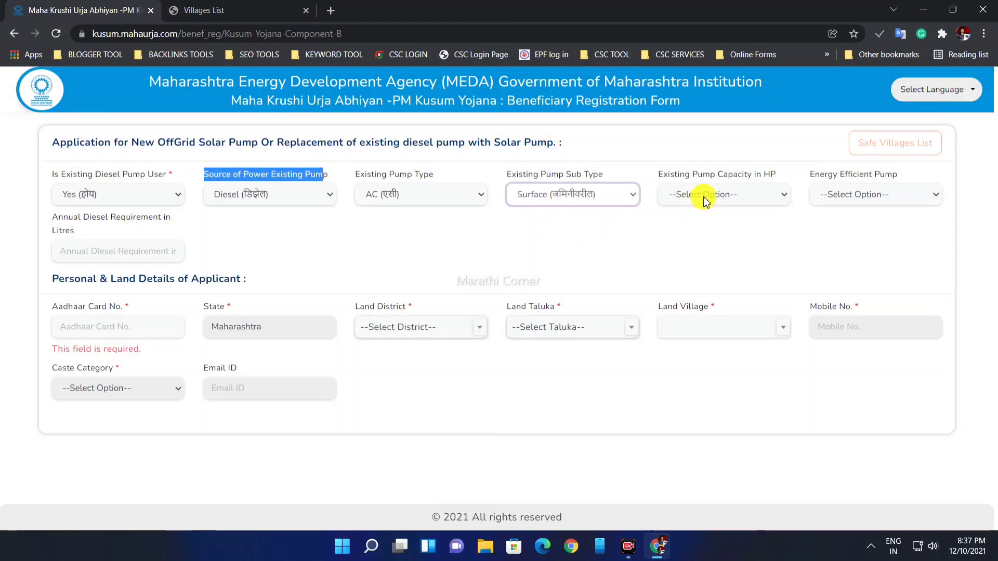
left_click(702, 196)
left_click(725, 226)
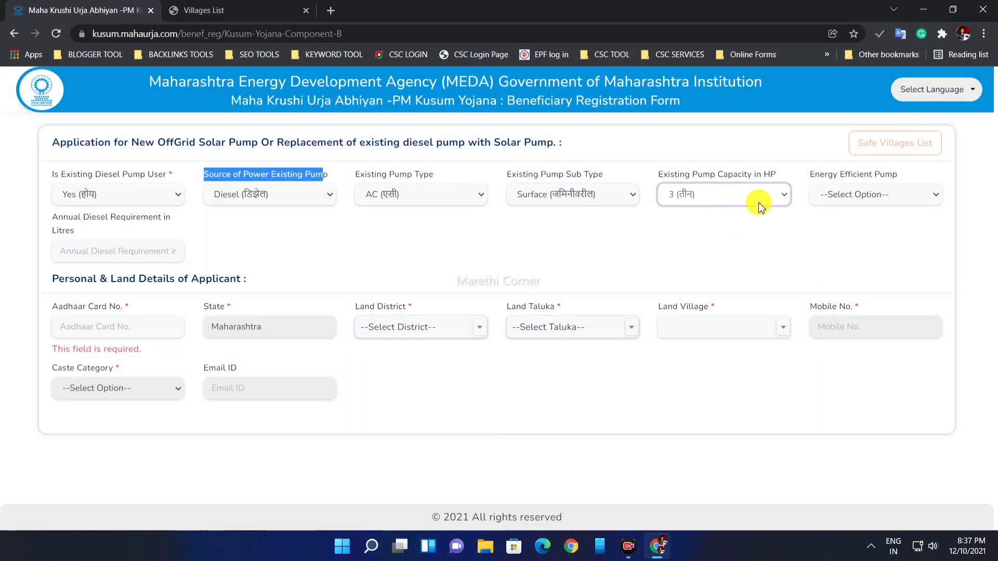
left_click(831, 194)
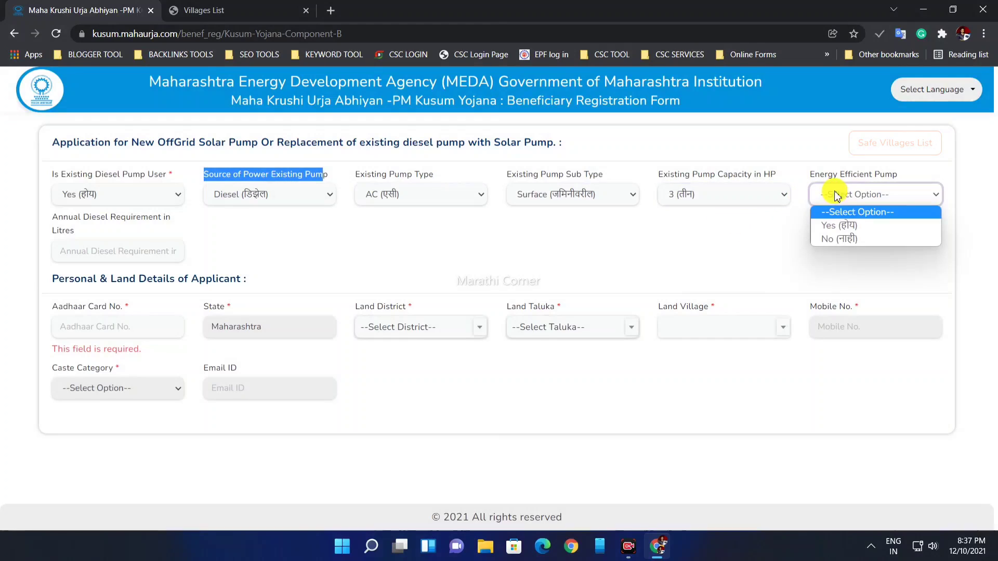
left_click(850, 227)
left_click(111, 248)
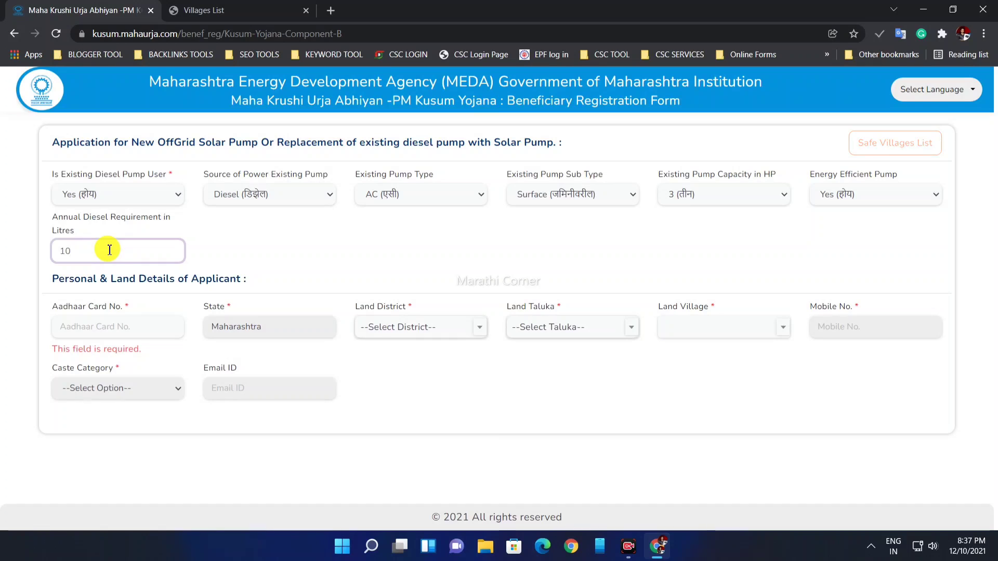
left_click(292, 242)
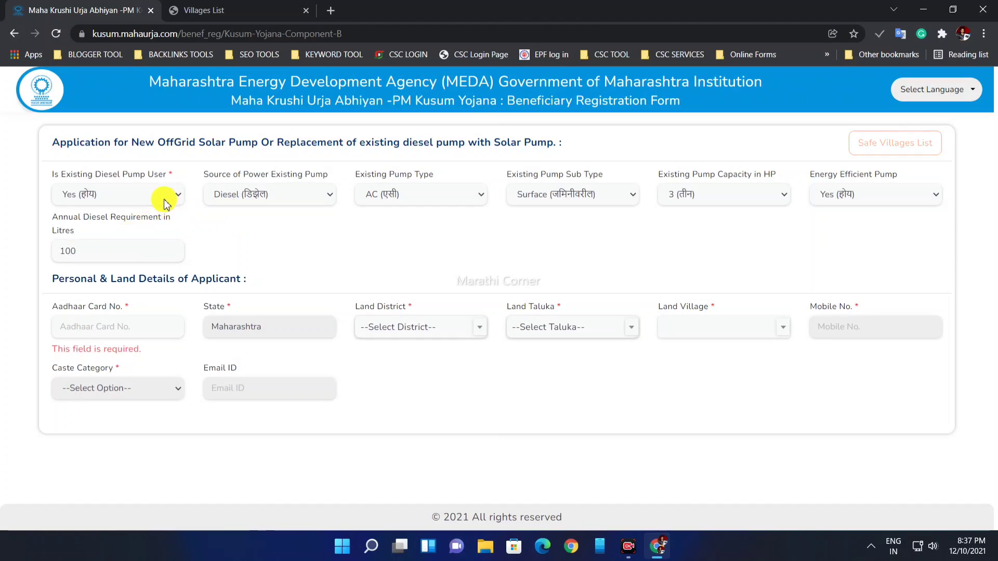
Step: Reset Existing Diesel Pump User to No and enter the applicant's Aadhaar card number
left_click(252, 10)
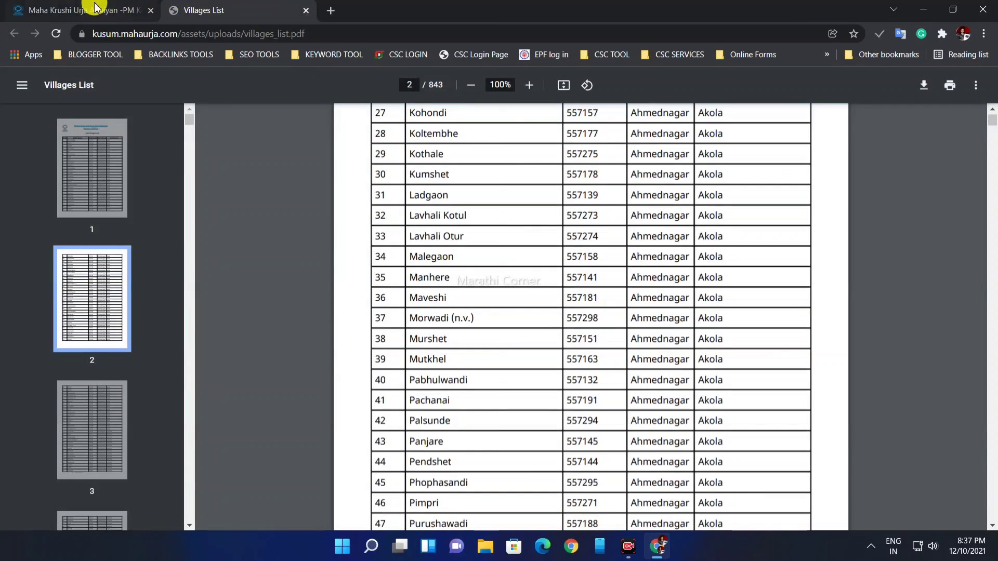
left_click(99, 10)
left_click(109, 194)
left_click(107, 237)
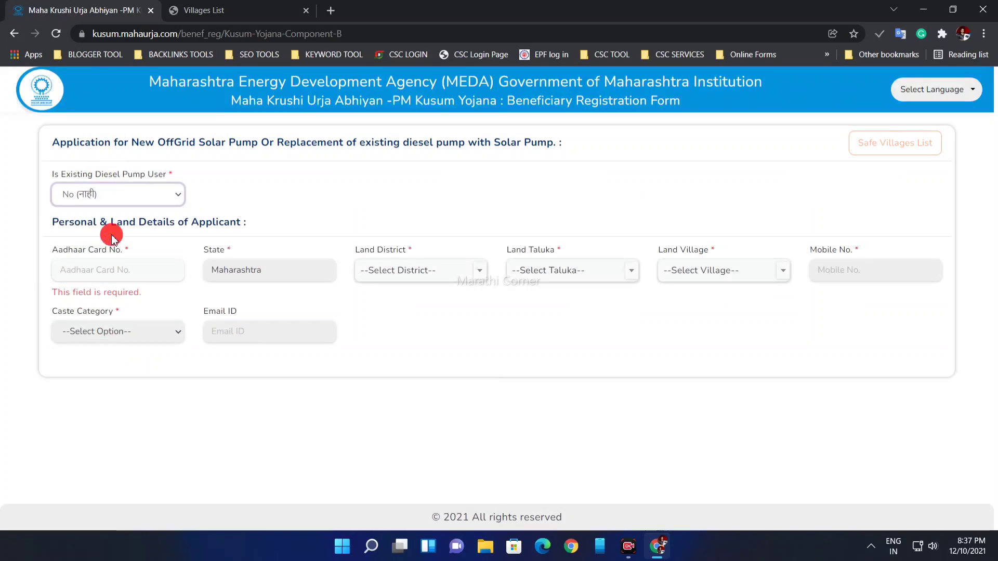
left_click(90, 267)
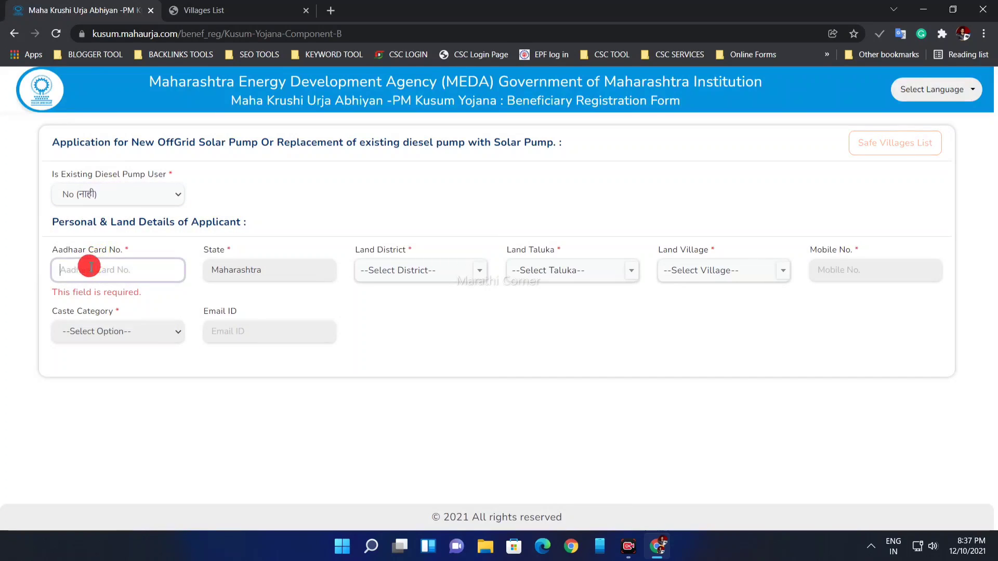
left_click_drag(61, 251, 101, 251)
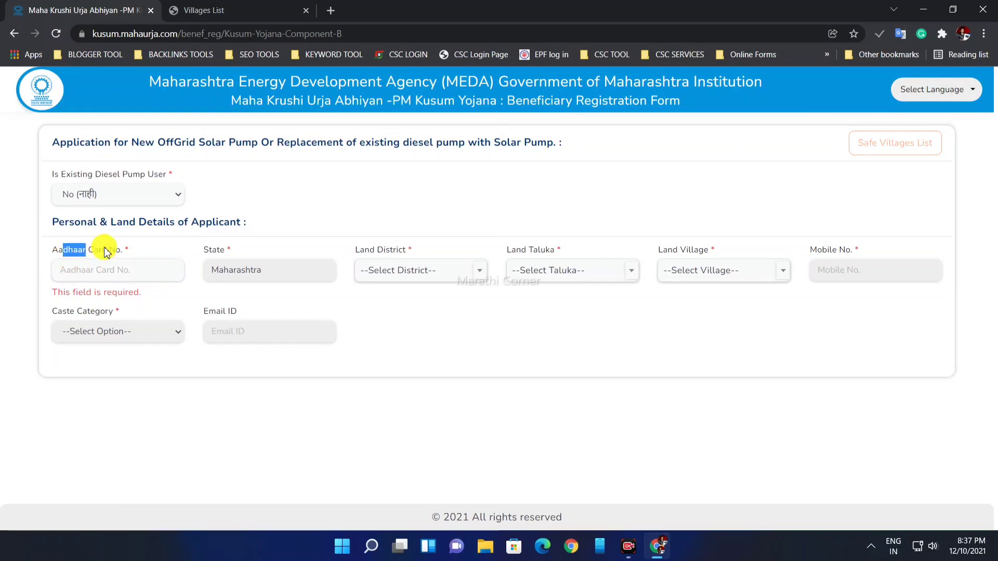
left_click(107, 262)
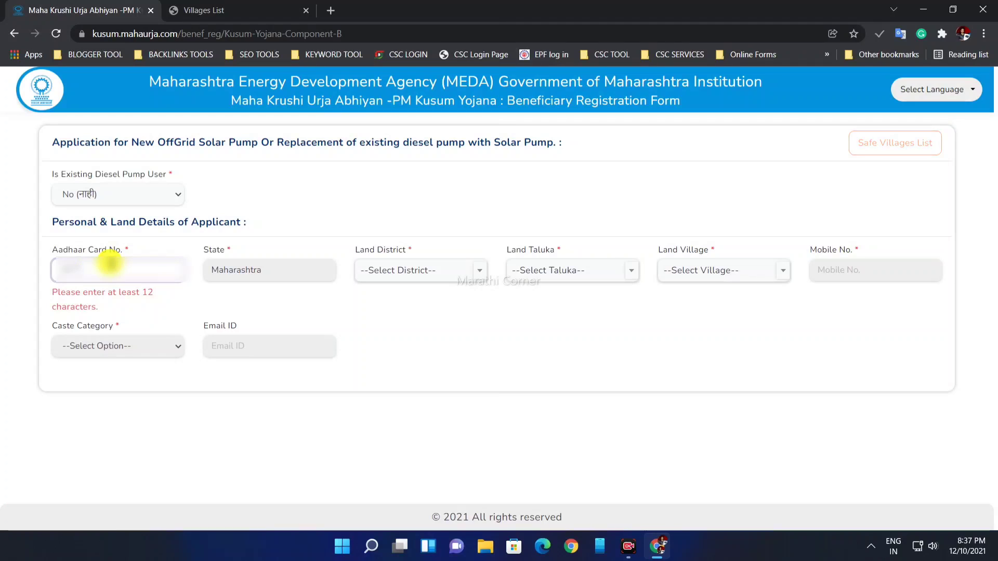
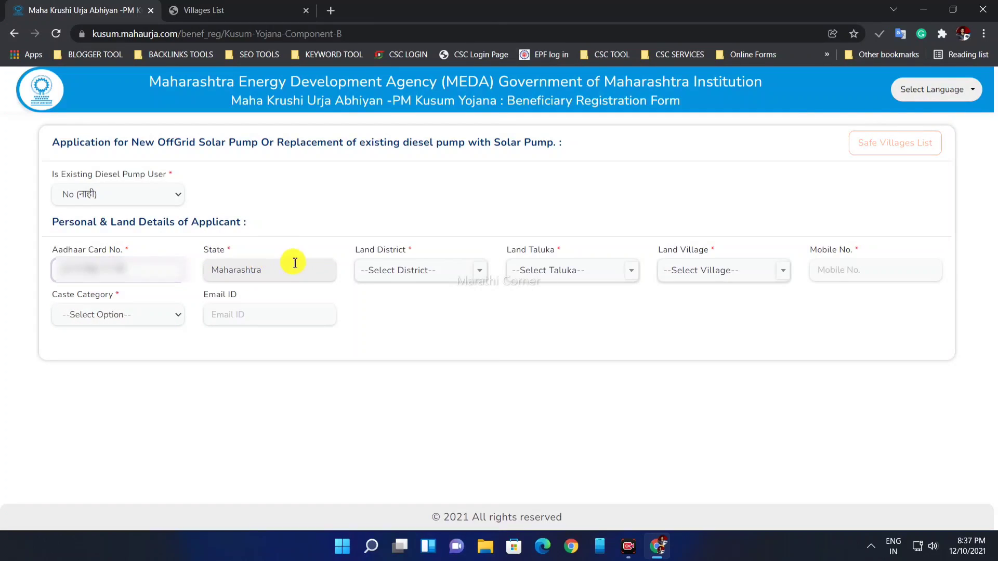
Step: Set land location to Pune, Ambegaon taluka, Chikhali village, and enter the applicant's mobile number
left_click(399, 272)
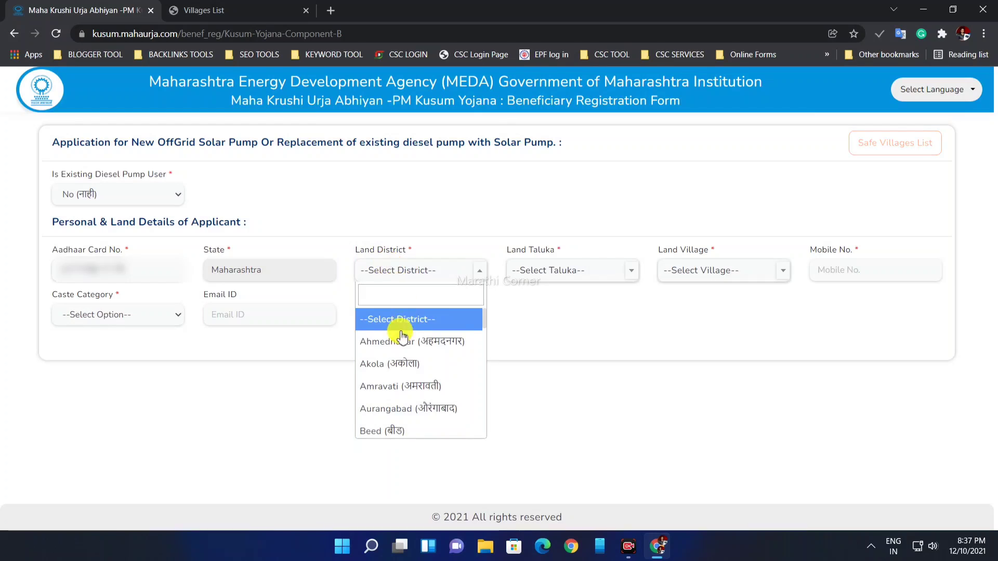
left_click(399, 271)
left_click(399, 272)
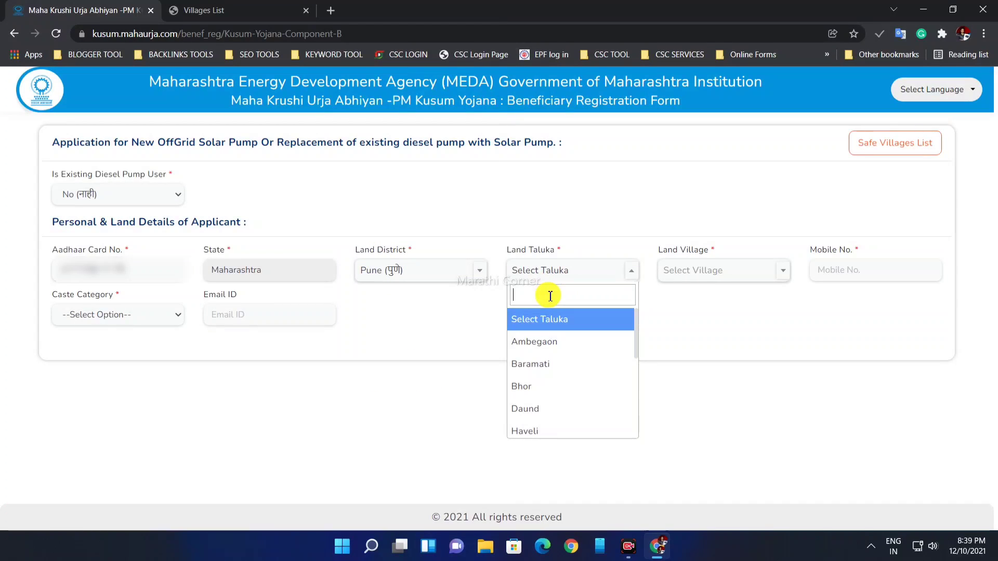
type("amb")
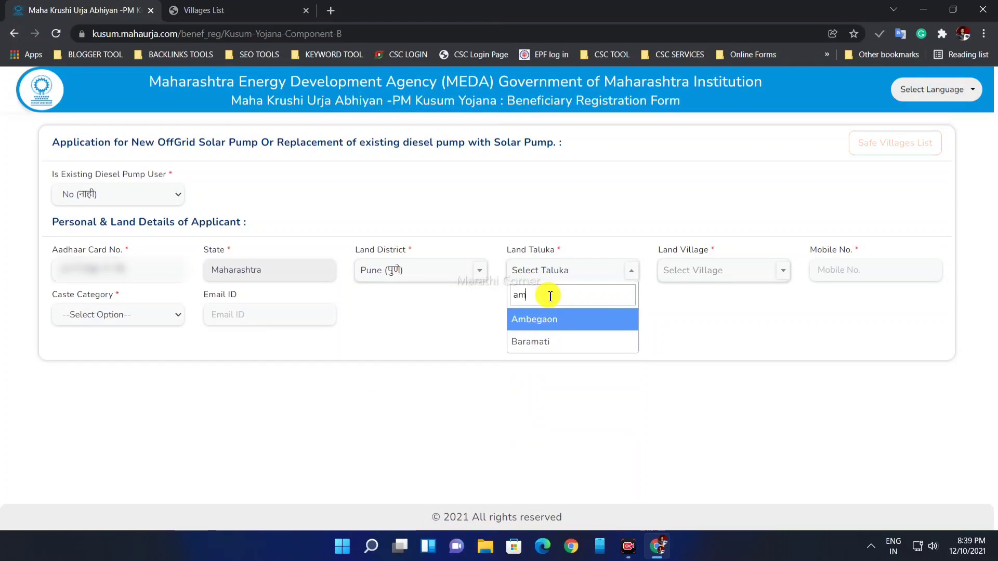
left_click(556, 317)
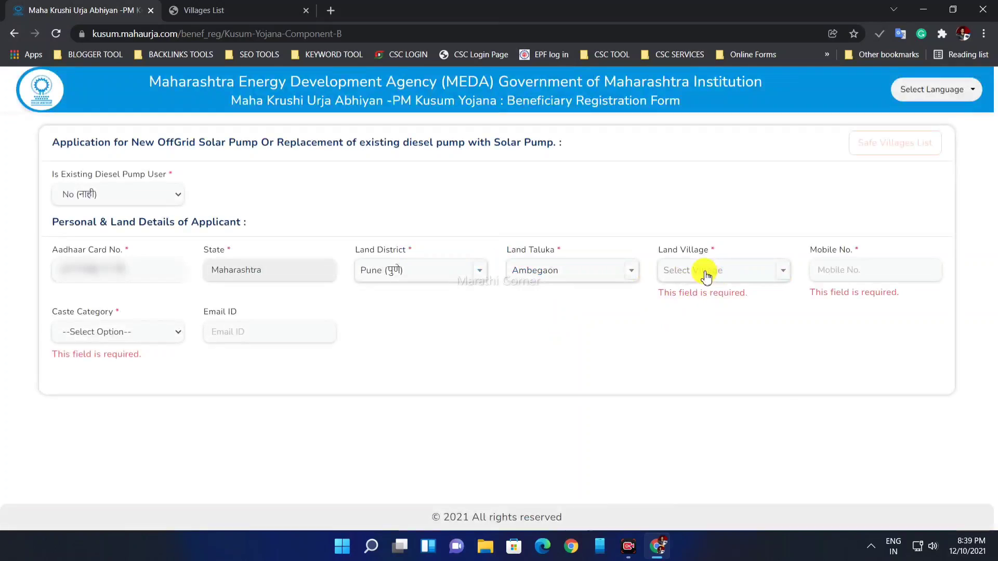
left_click(703, 270)
type("chi")
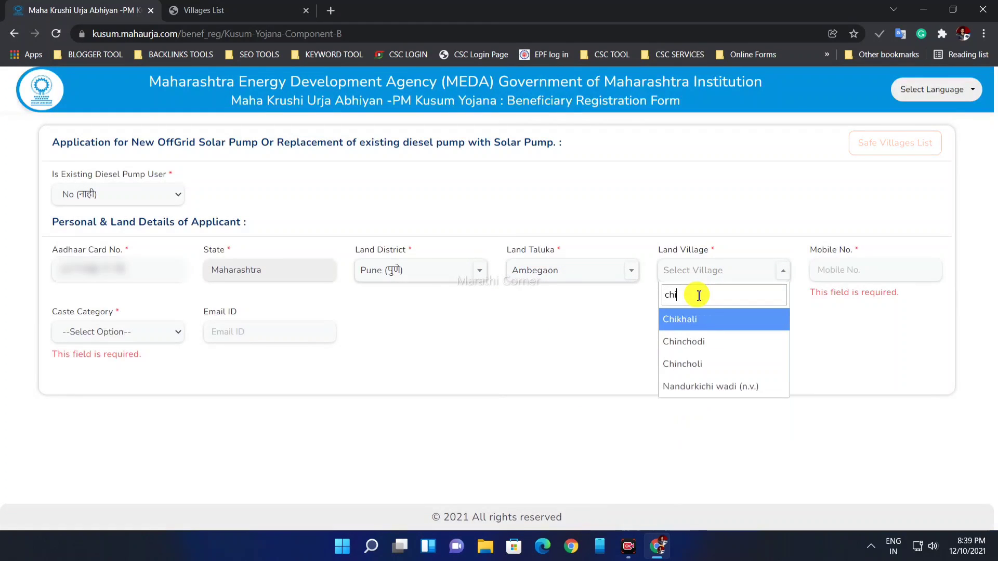
left_click(748, 318)
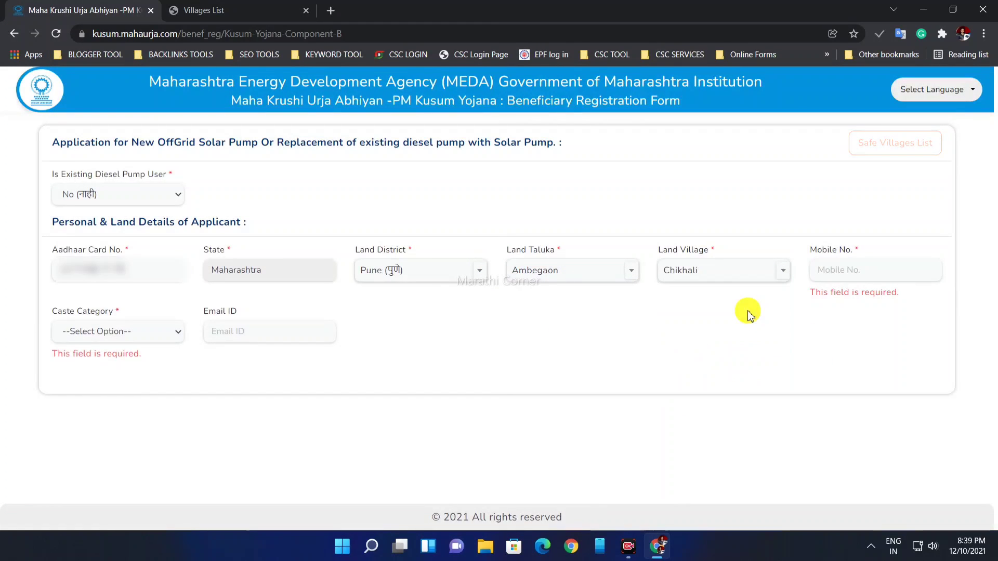
left_click(814, 270)
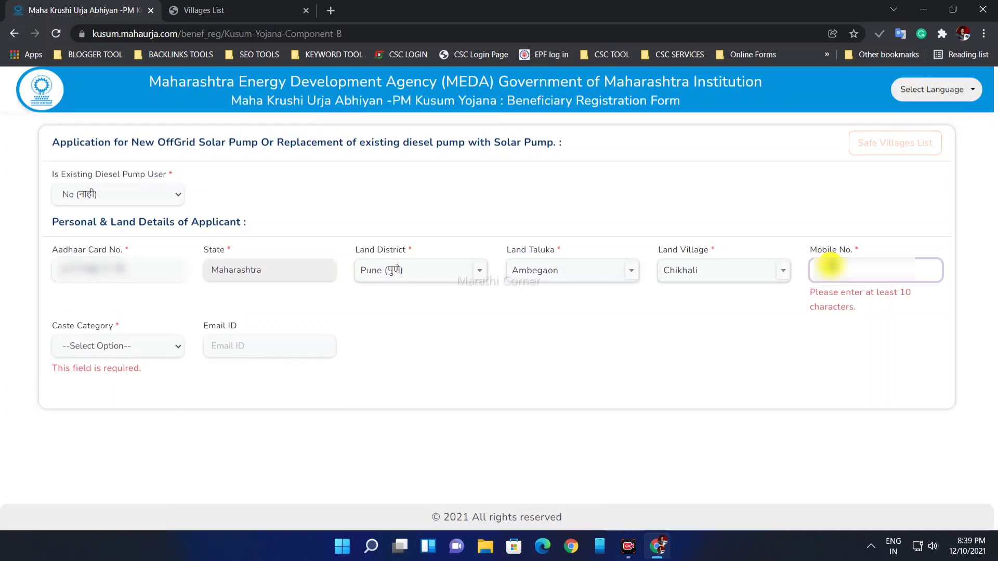
type("7890")
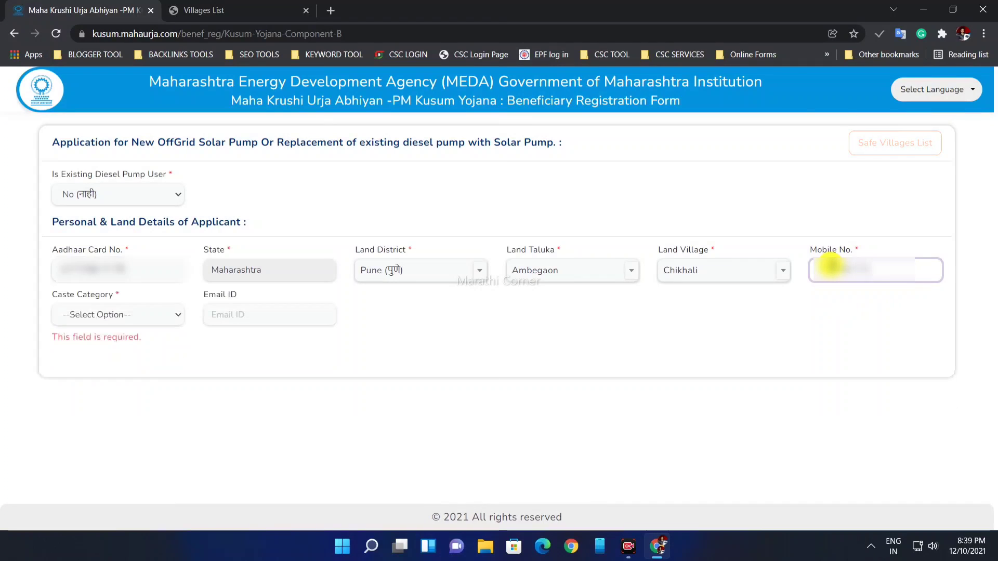
Step: Try SC and ST, then settle the Caste Category on Open (खुला वर्ग)
left_click_drag(58, 295, 125, 296)
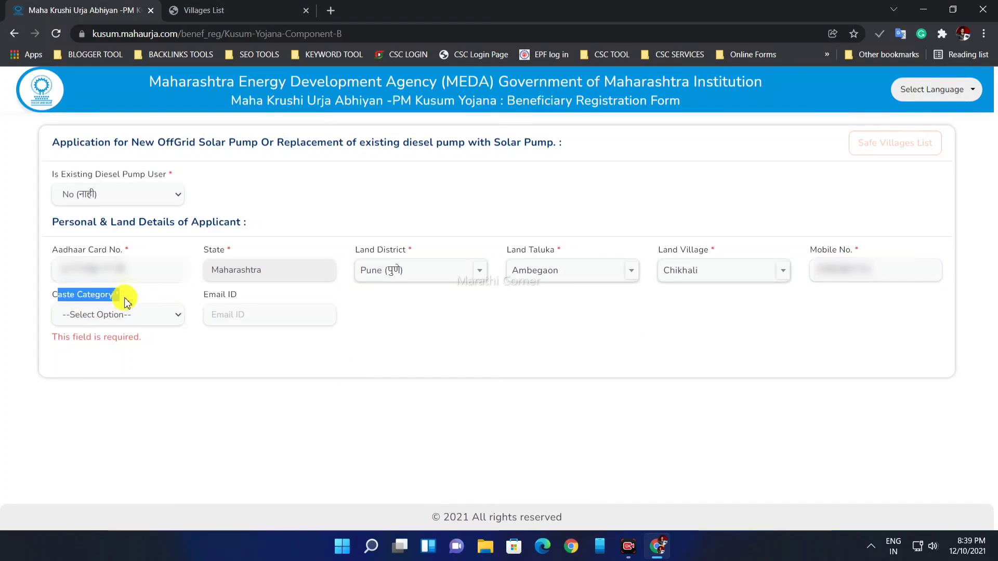
left_click(107, 314)
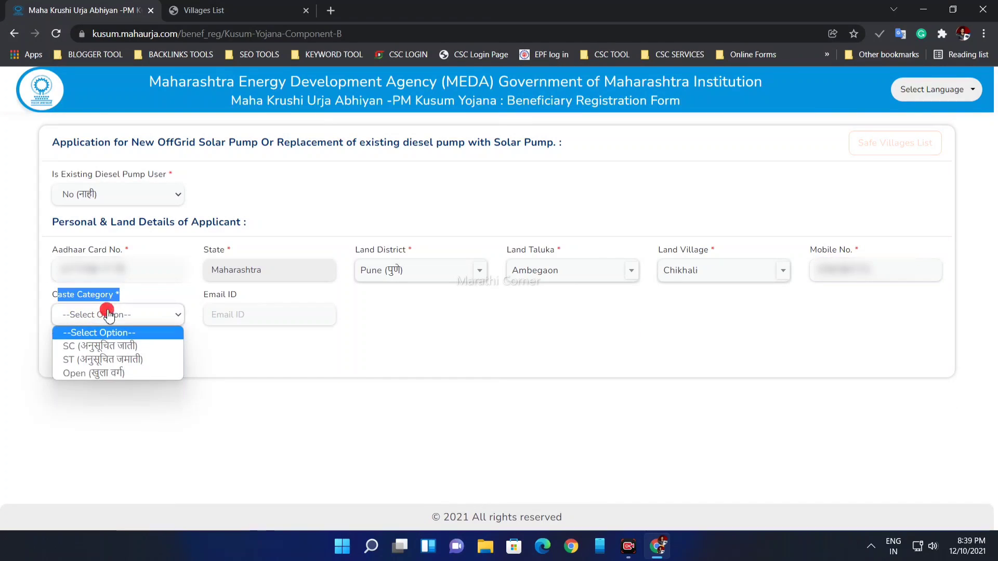
left_click(92, 349)
left_click(184, 345)
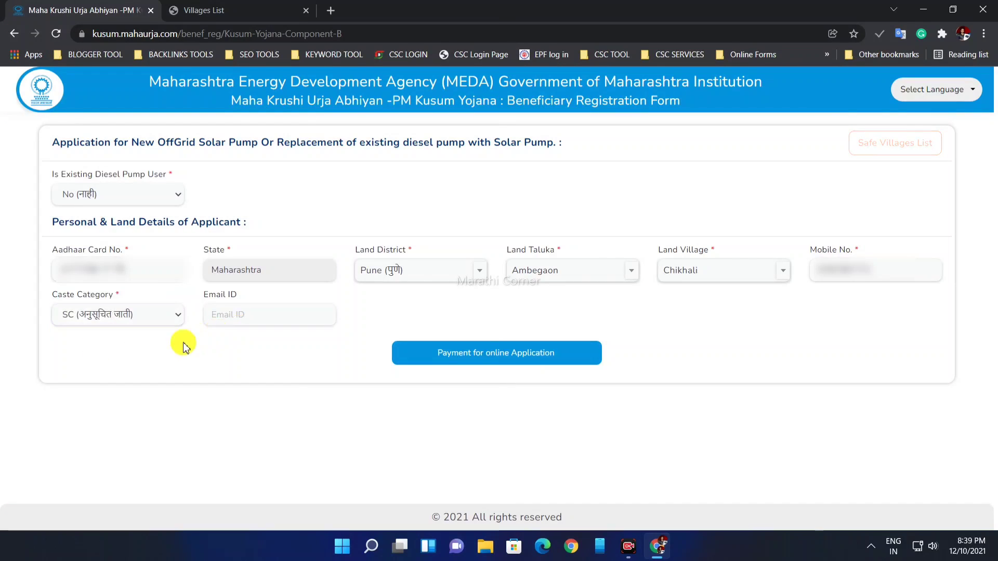
left_click(119, 318)
left_click(125, 358)
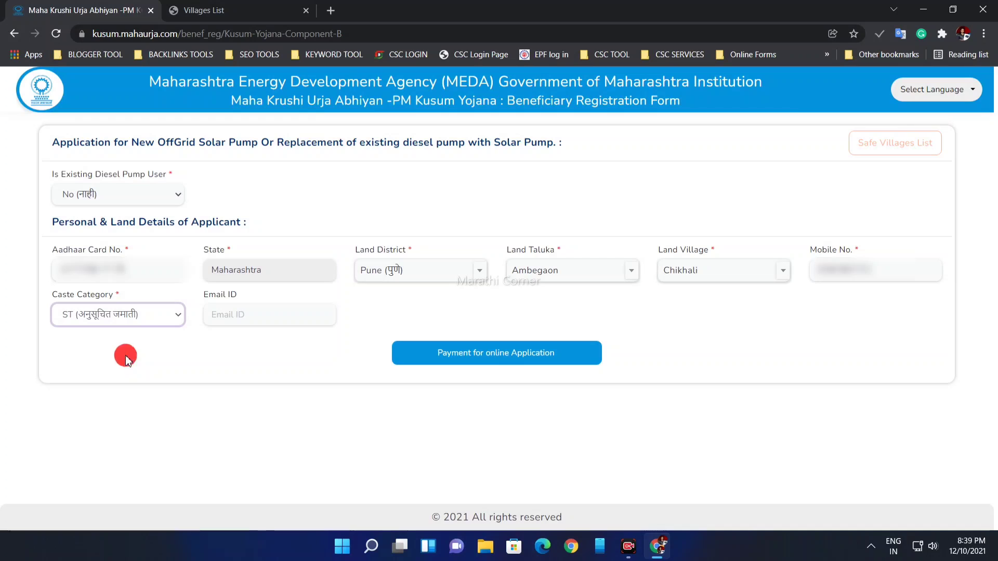
left_click(116, 314)
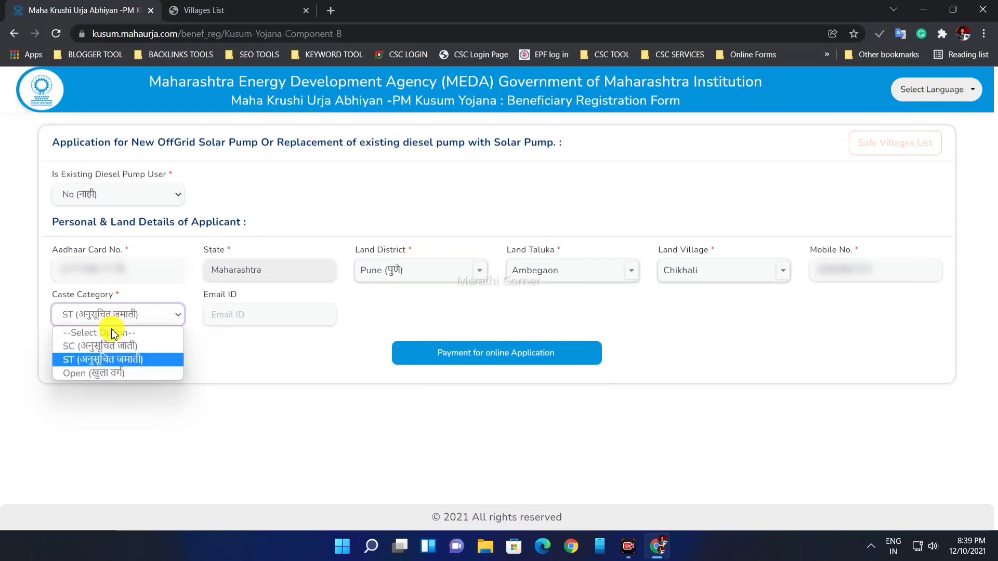
left_click(107, 374)
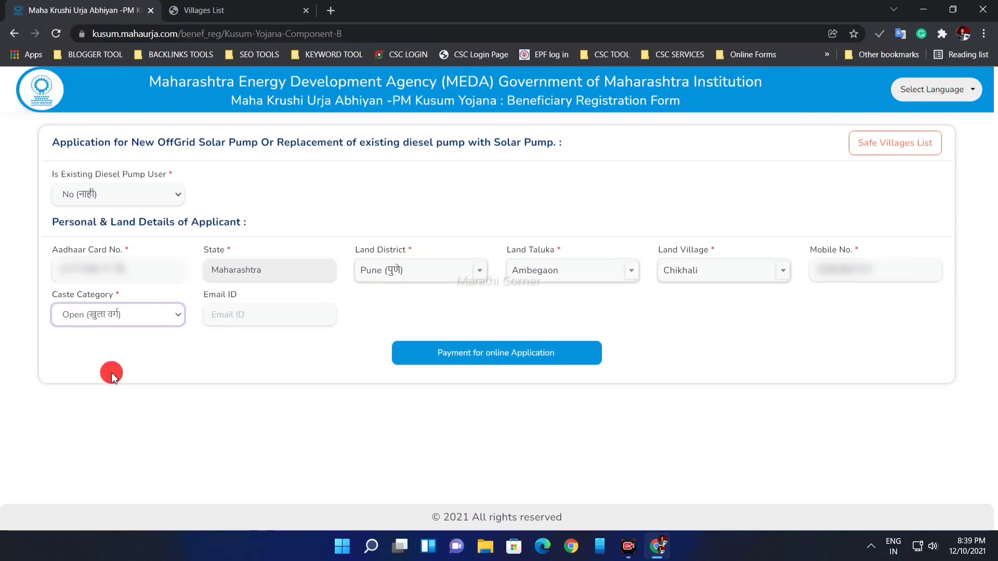
left_click(130, 319)
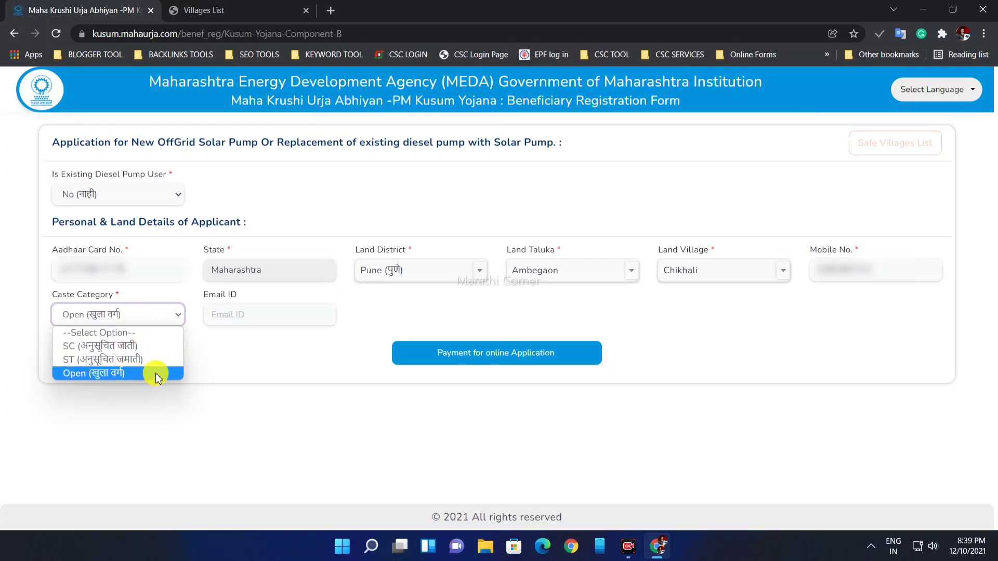
left_click(130, 378)
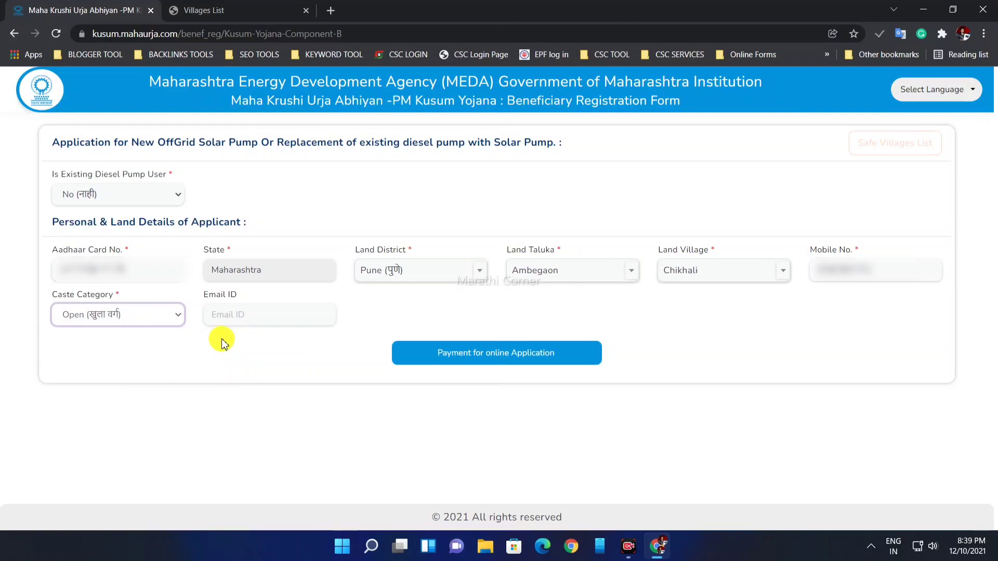
Step: Submit via Payment for online Application and review Pumps Details quotas: 340, 303, 245 for 3, 5, 7.5HP-DC
left_click(437, 355)
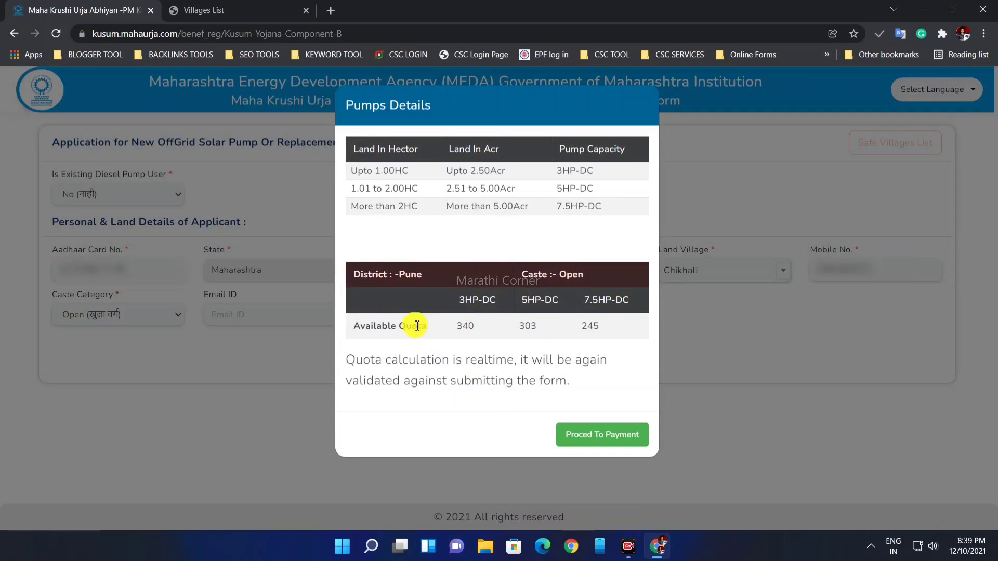
left_click_drag(352, 327, 421, 325)
left_click(474, 323)
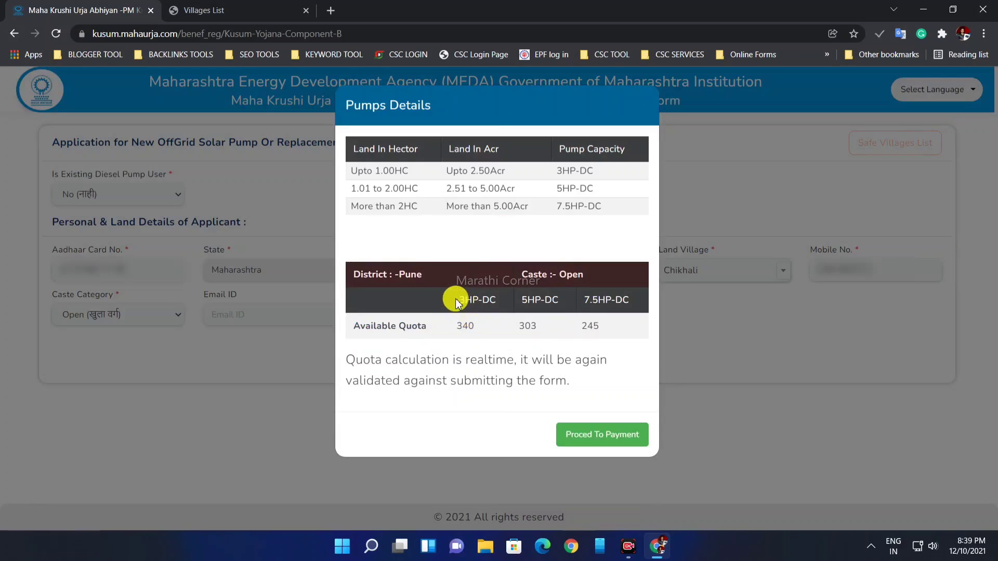
left_click_drag(486, 323, 463, 326)
left_click_drag(520, 301, 563, 297)
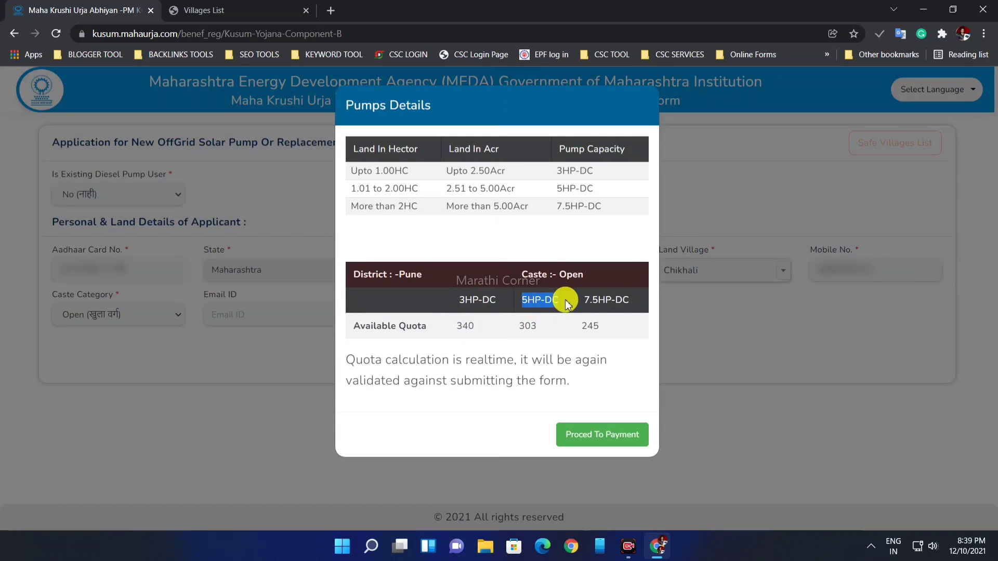
left_click_drag(523, 326, 631, 301)
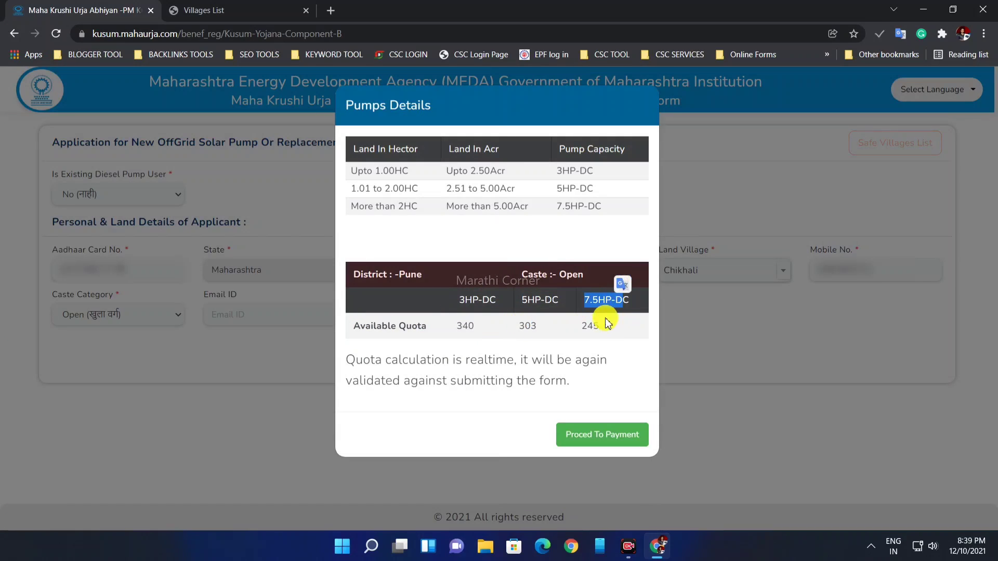
left_click_drag(580, 326, 600, 326)
left_click(618, 340)
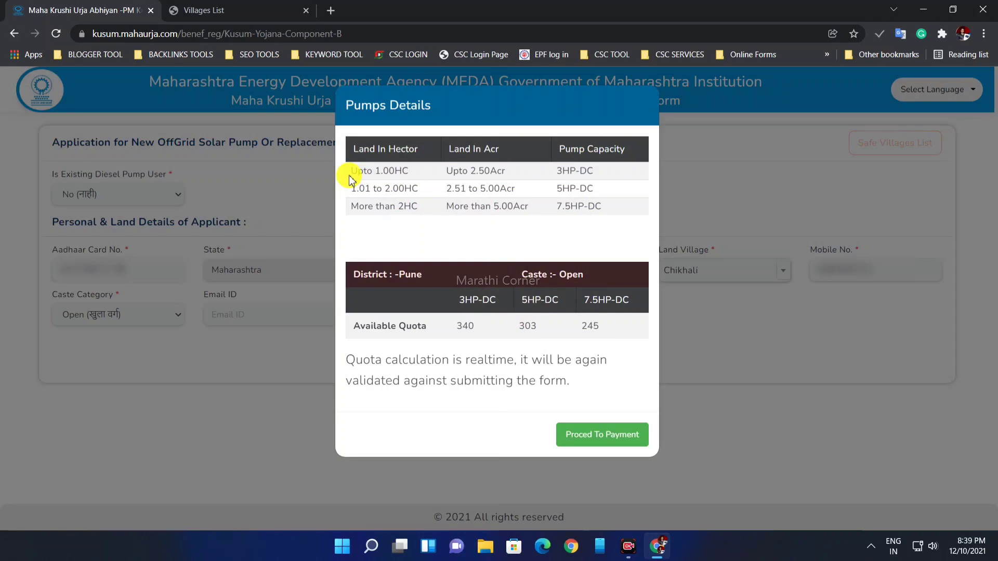
Step: Review the land-size slabs from Upto 2.50Acr through More than 5.00Acr in the capacity table
left_click_drag(350, 171, 593, 170)
left_click(543, 172)
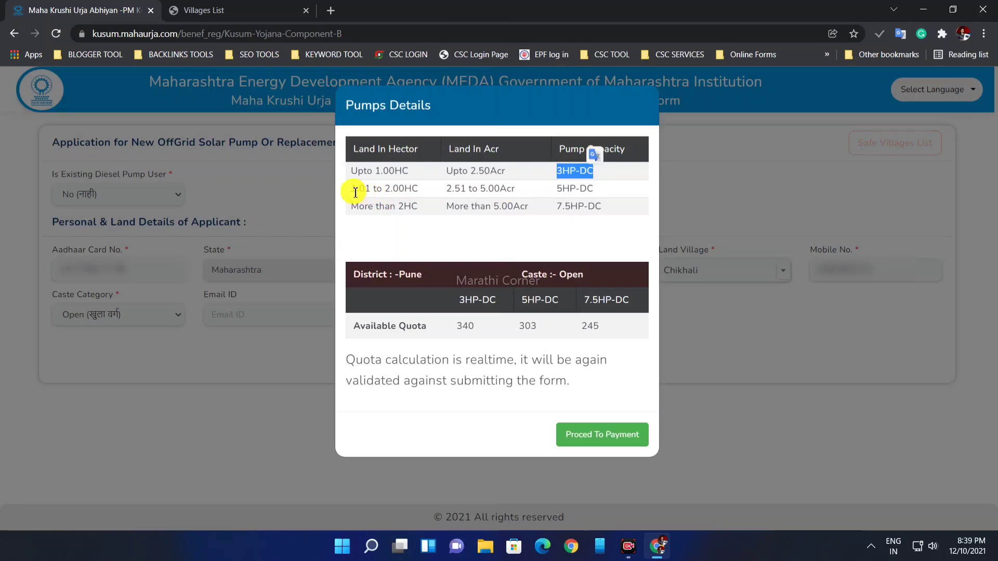
left_click_drag(355, 192, 585, 188)
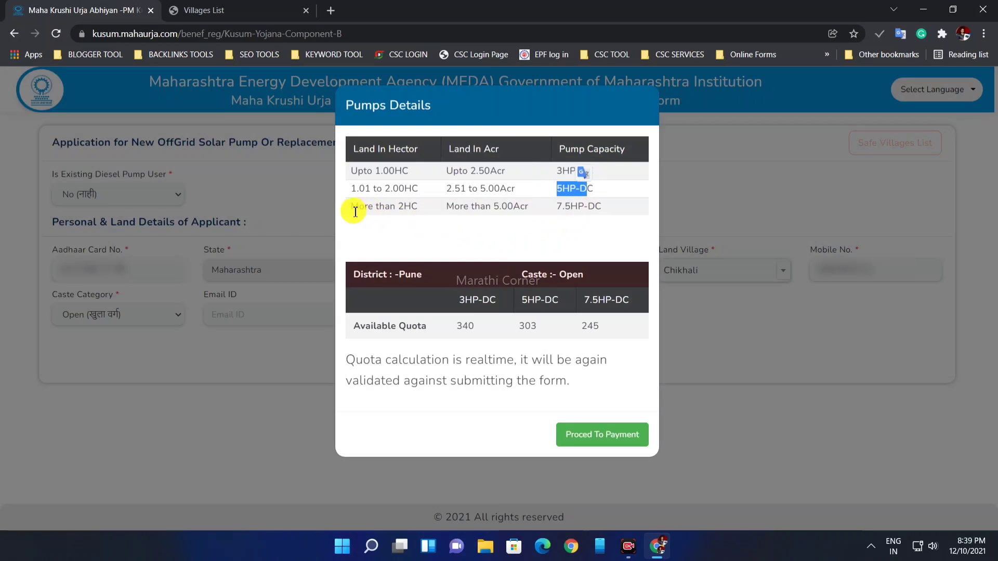
left_click_drag(352, 206, 420, 206)
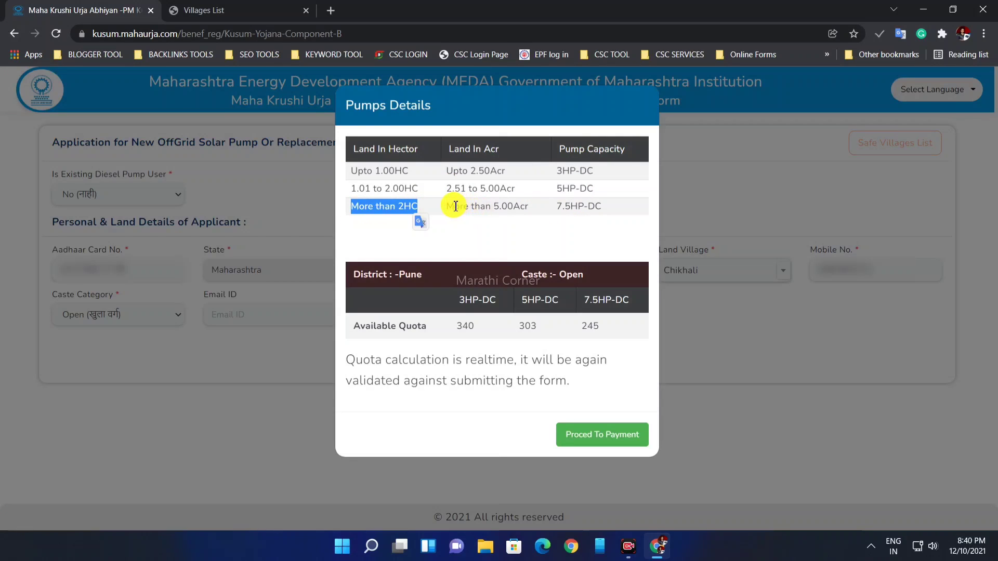
left_click(455, 206)
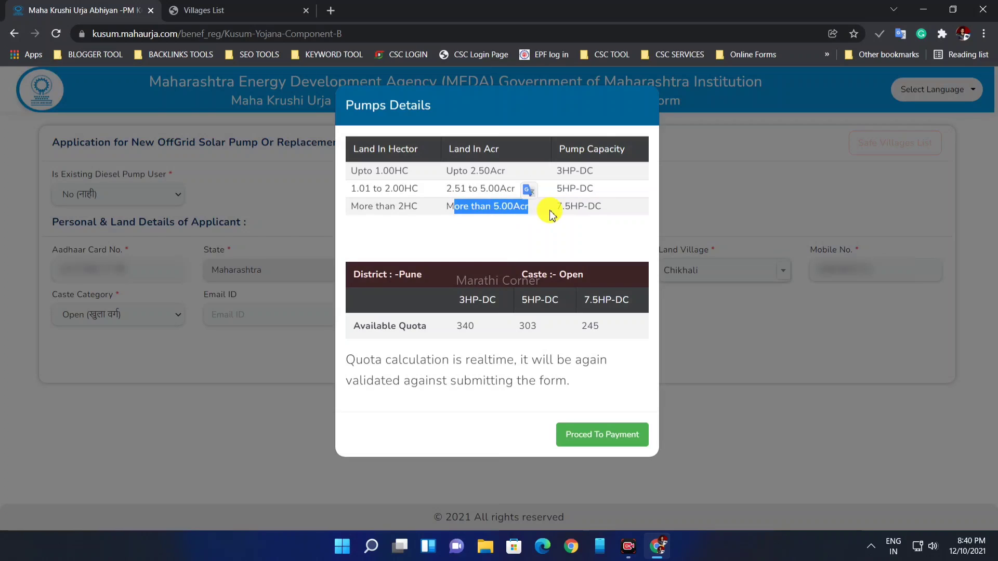
left_click_drag(555, 210, 572, 210)
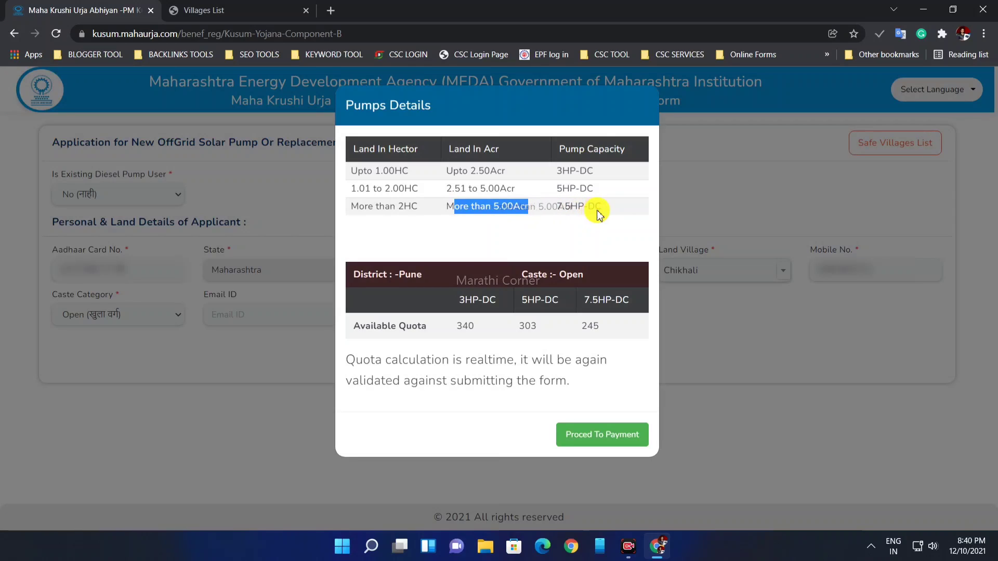
left_click(589, 237)
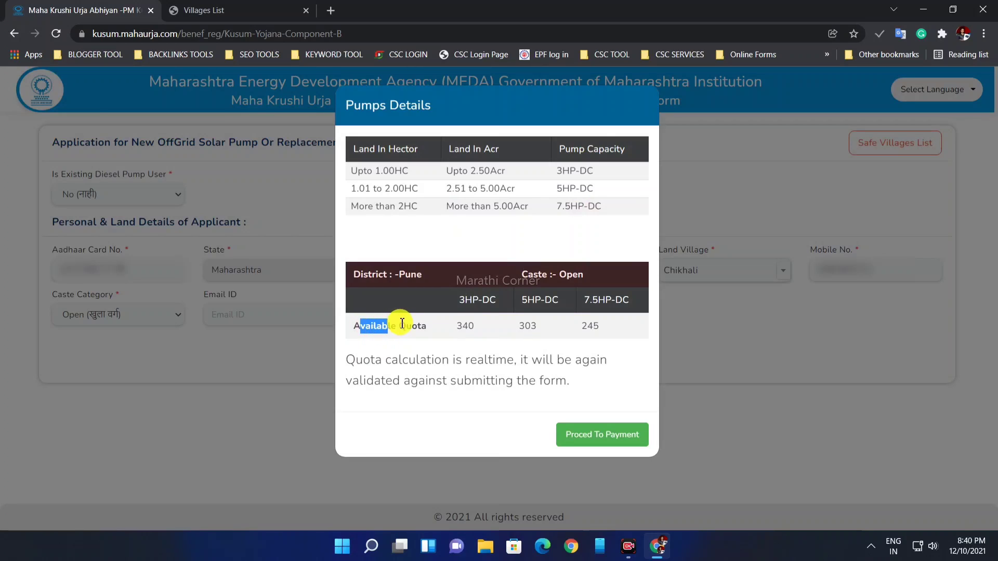
left_click_drag(434, 332, 438, 335)
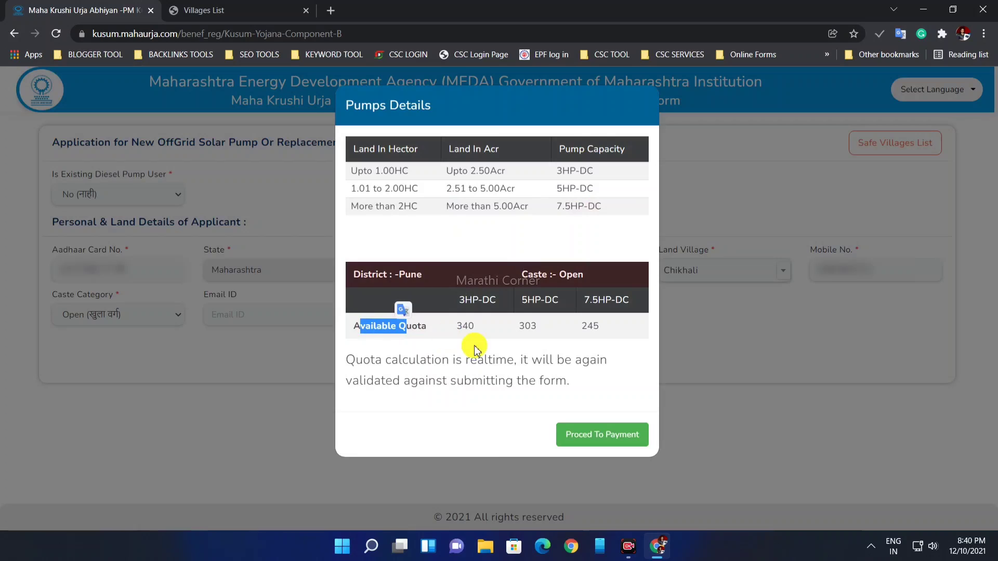
left_click(513, 373)
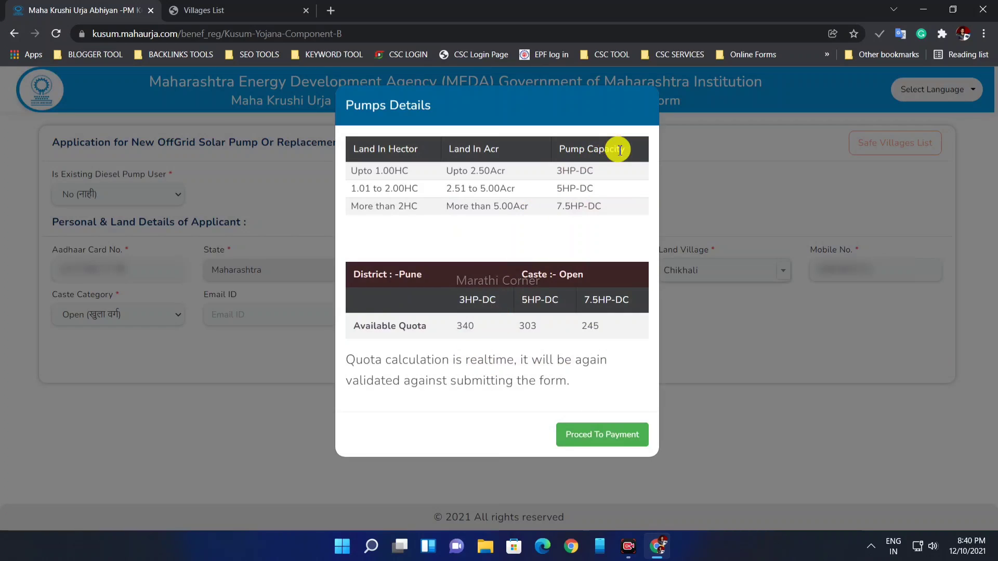
left_click(717, 215)
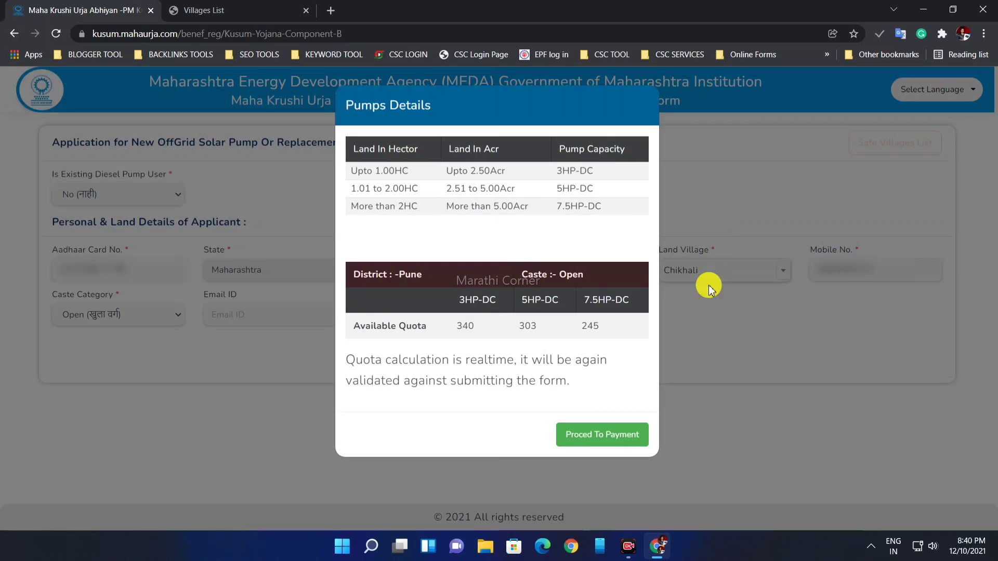
left_click(707, 304)
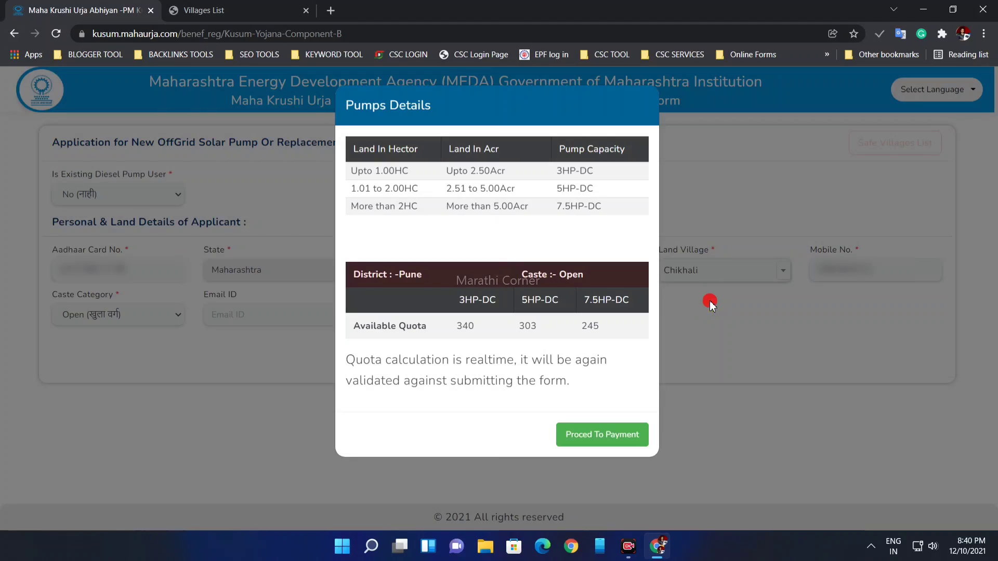